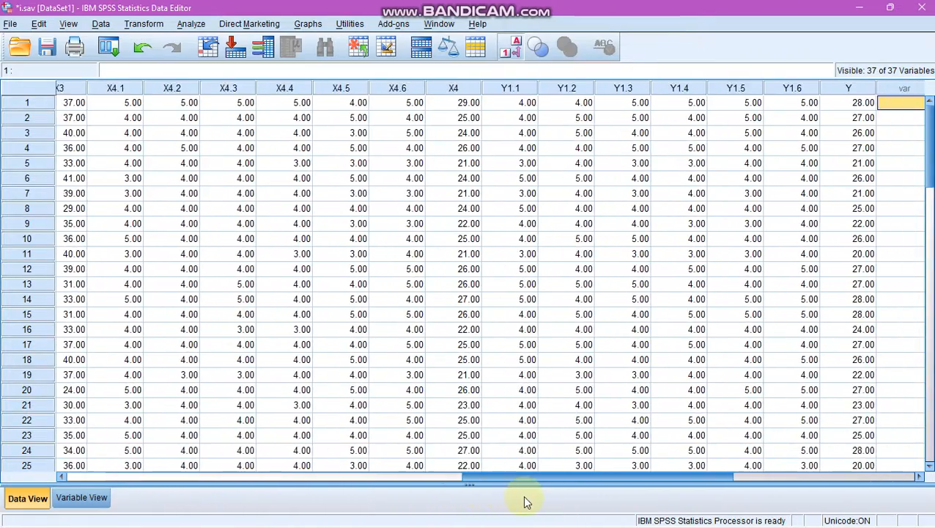
Step: Review the names, labels and measurement levels of the dataset's variables, and return to the data values
click(83, 497)
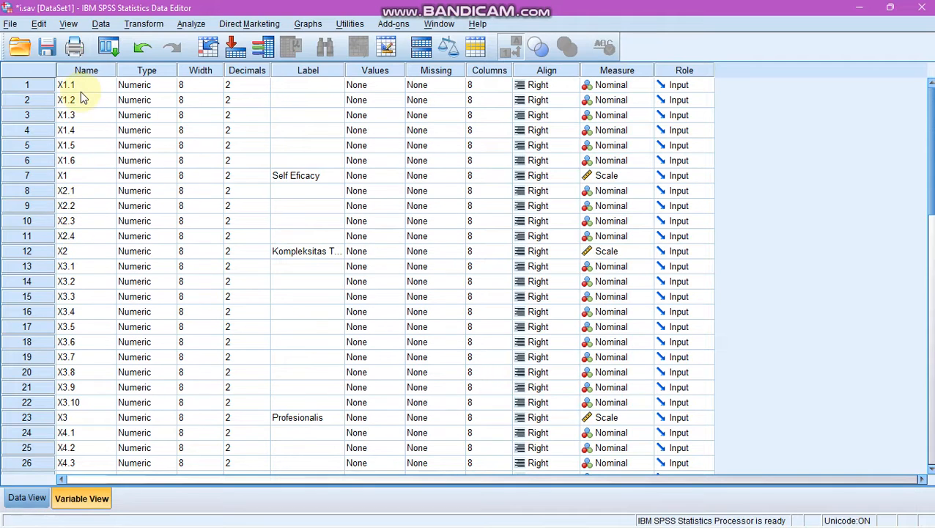
scroll(82, 99, down, 6)
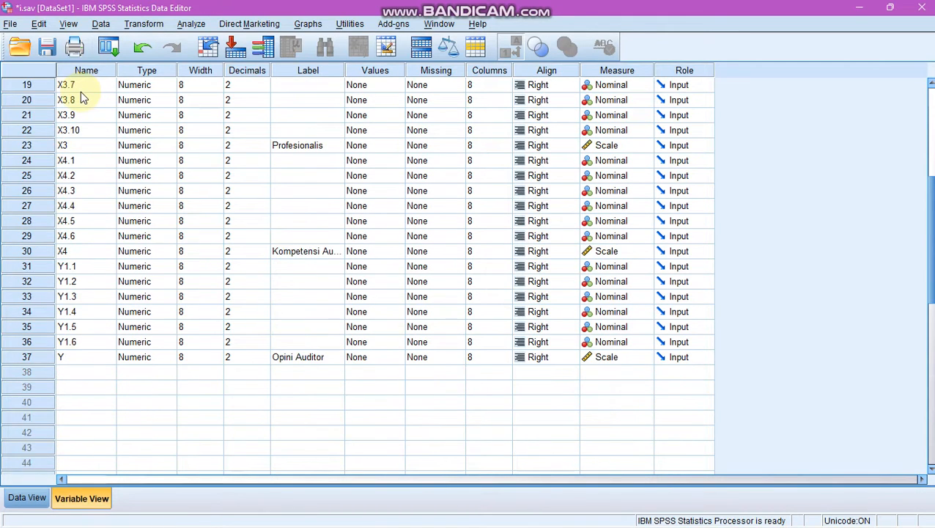
scroll(82, 99, up, 6)
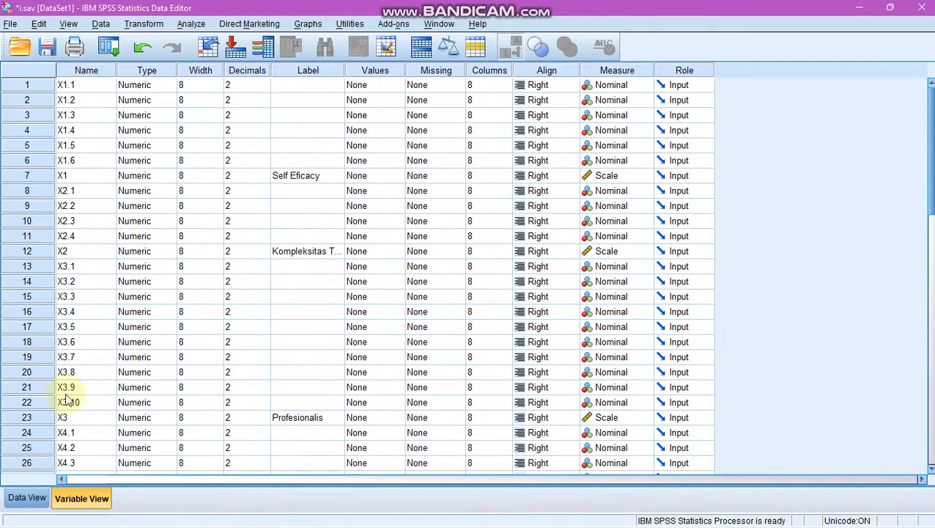
click(41, 505)
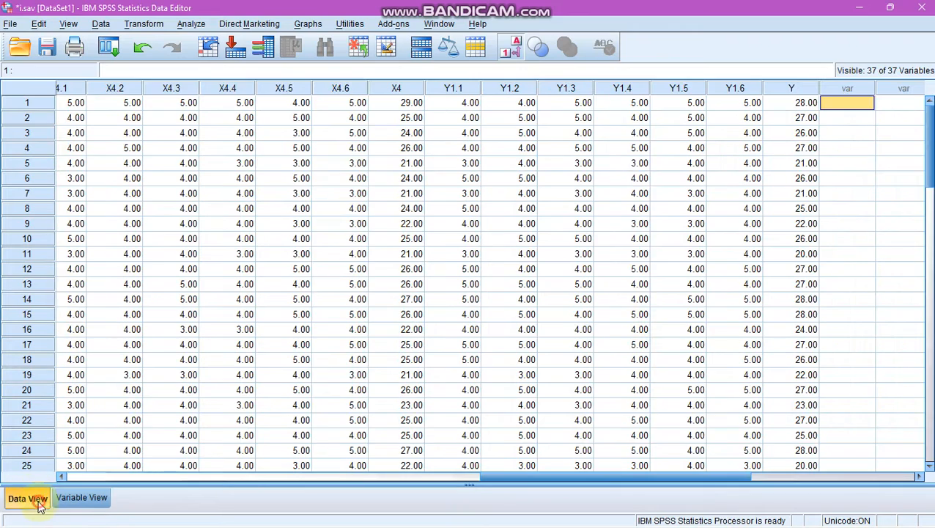
Step: Start a Frequencies analysis and select the items X1.1 through X1.6 among the available variables
click(193, 24)
mouse_move(232, 62)
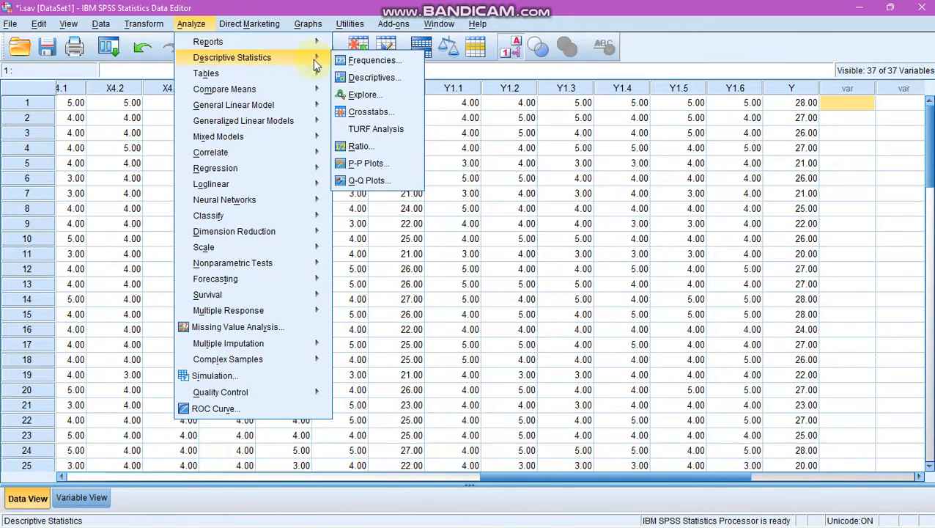
click(345, 60)
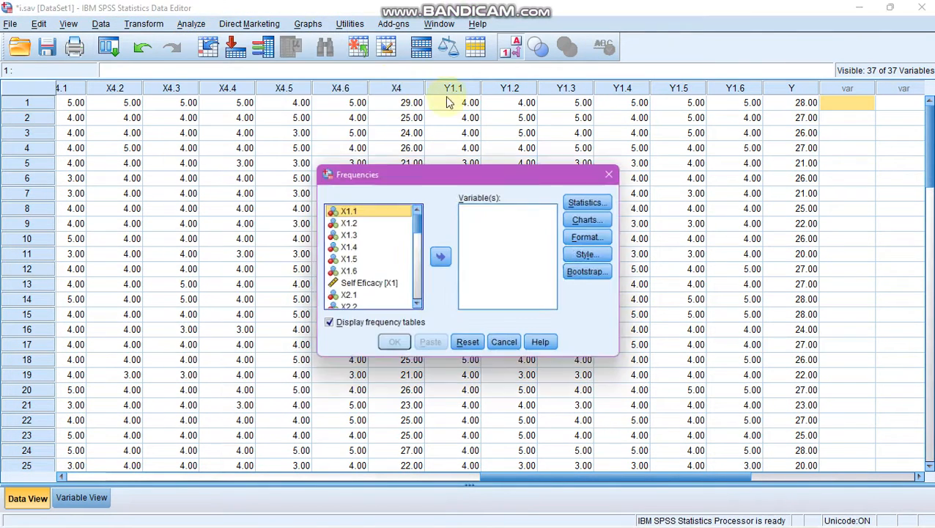
click(346, 272)
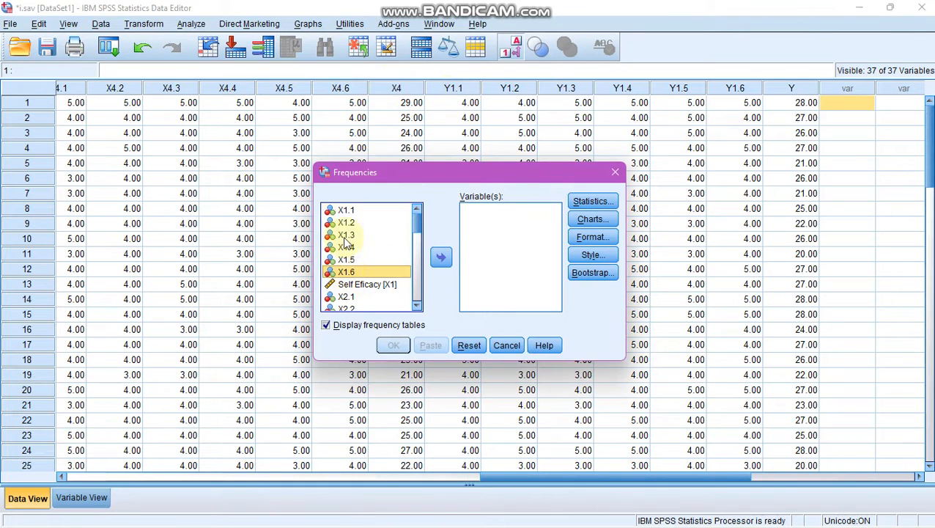
click(344, 211)
shift+click(347, 272)
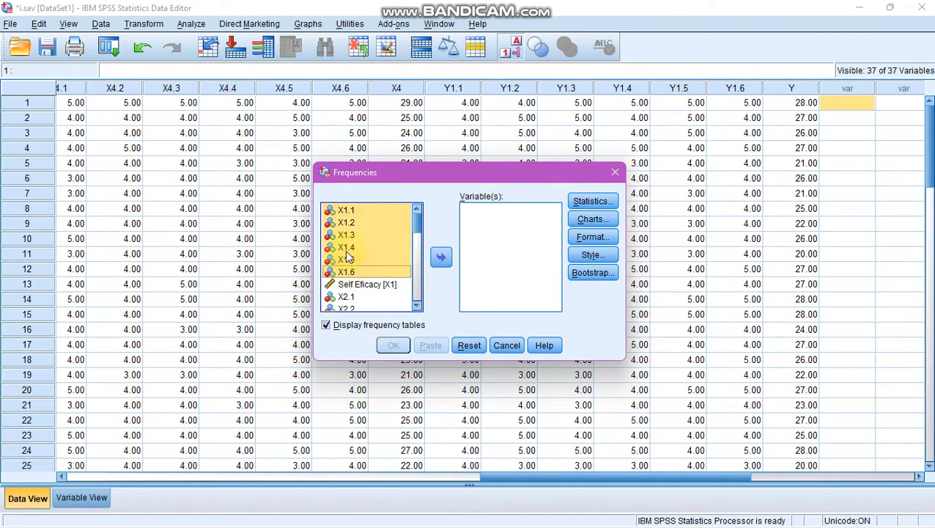
Step: Extend the Frequencies variable selection with the items X3.1 through X3.10, leaving out the Profesionalis total
scroll(348, 223, down, 5)
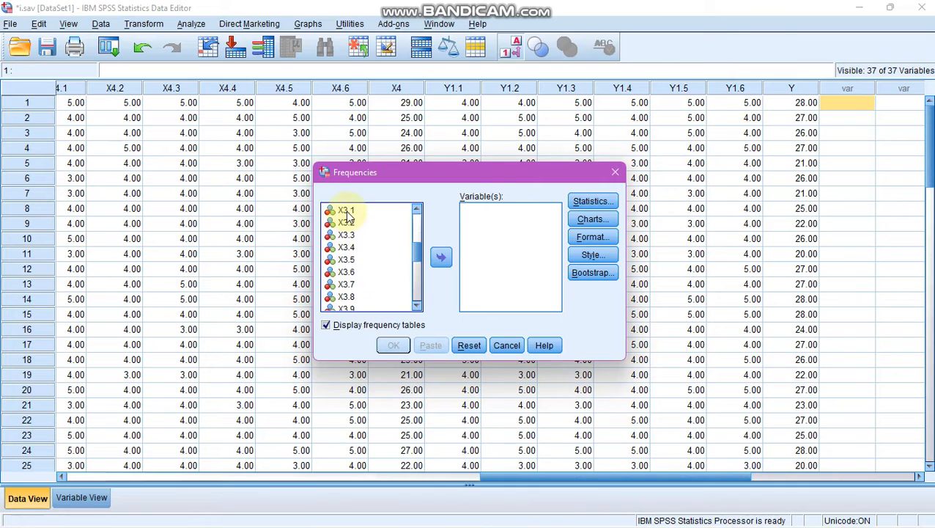
click(348, 213)
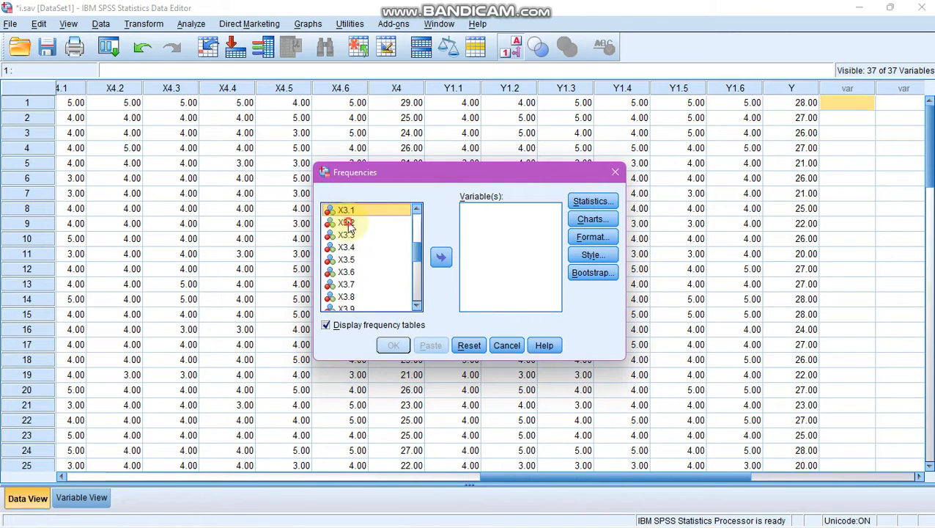
drag(348, 223, 355, 262)
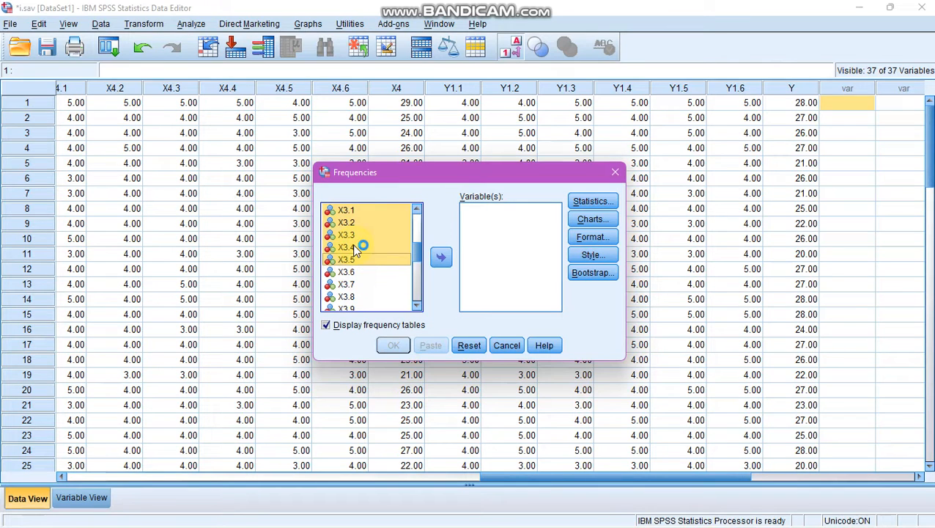
scroll(355, 250, down, 2)
shift+click(355, 250)
Step: Add the items X4.1 through X4.6 to the Frequencies variable selection
ctrl+click(354, 273)
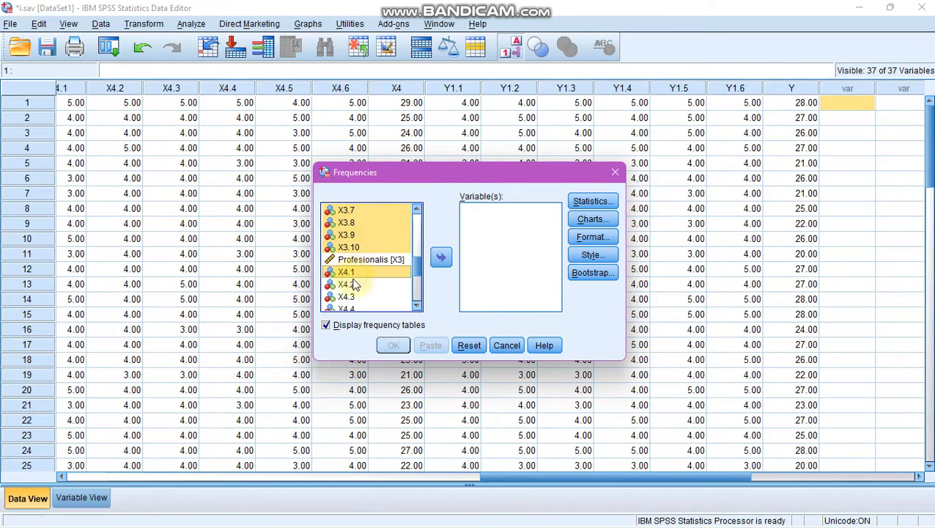
ctrl+click(352, 286)
ctrl+click(354, 297)
ctrl+click(352, 304)
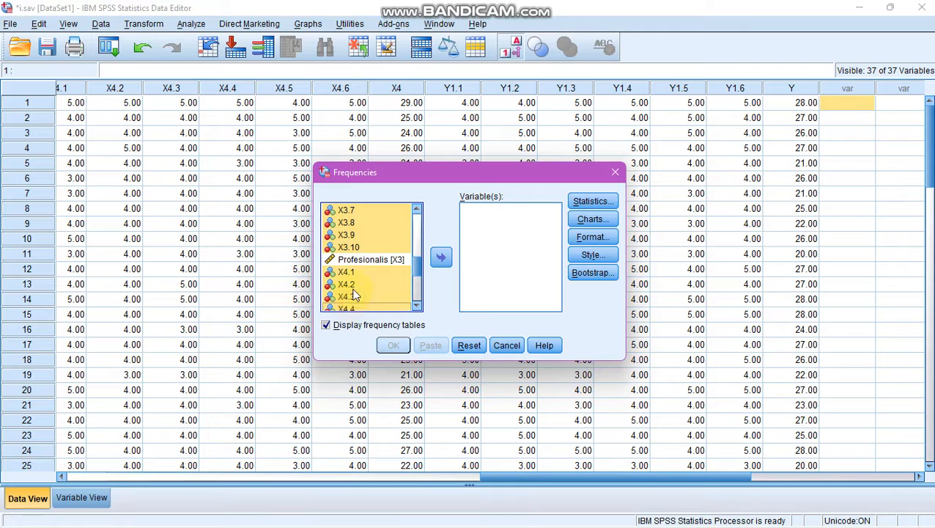
scroll(355, 276, down, 2)
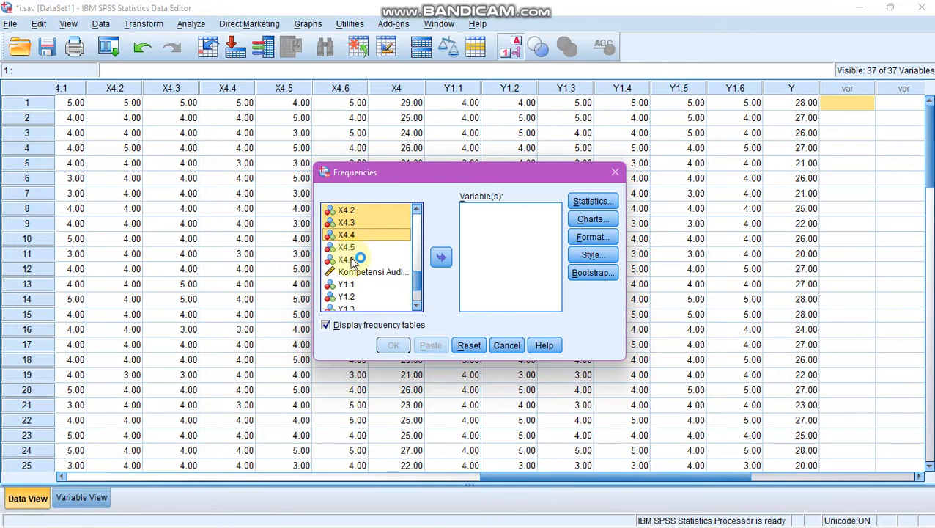
ctrl+click(352, 260)
Step: Add Y1.1 through Y1.6 to the selection and run Frequencies with all the selected items as analysis variables
scroll(352, 261, down, 2)
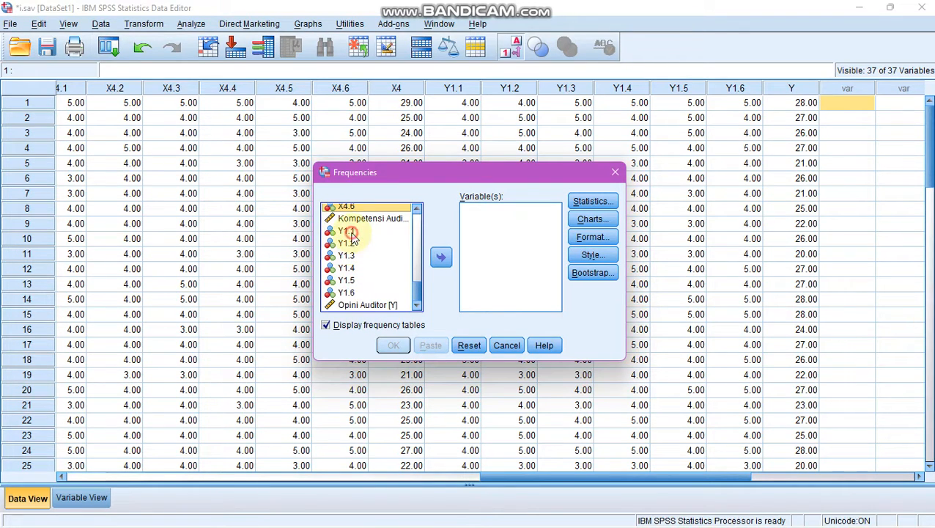
ctrl+click(350, 234)
ctrl+click(351, 244)
ctrl+click(351, 256)
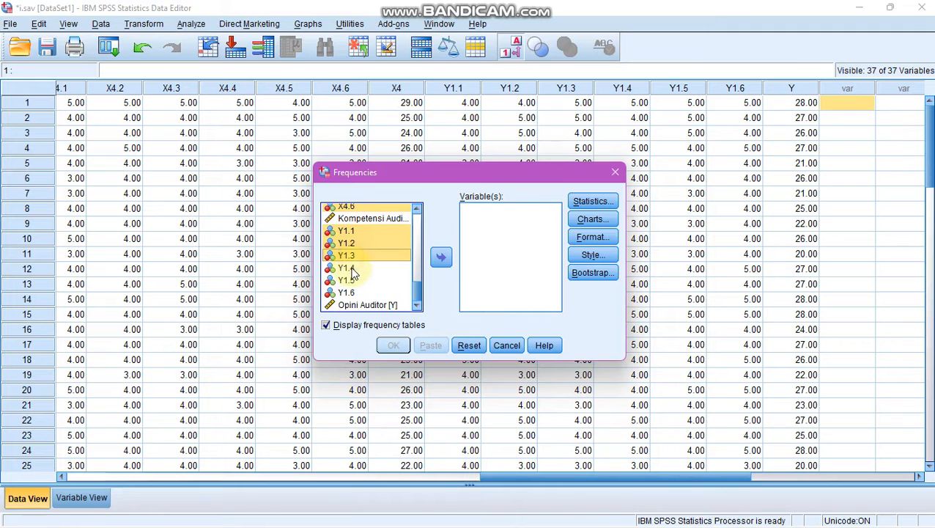
ctrl+click(351, 269)
ctrl+click(352, 281)
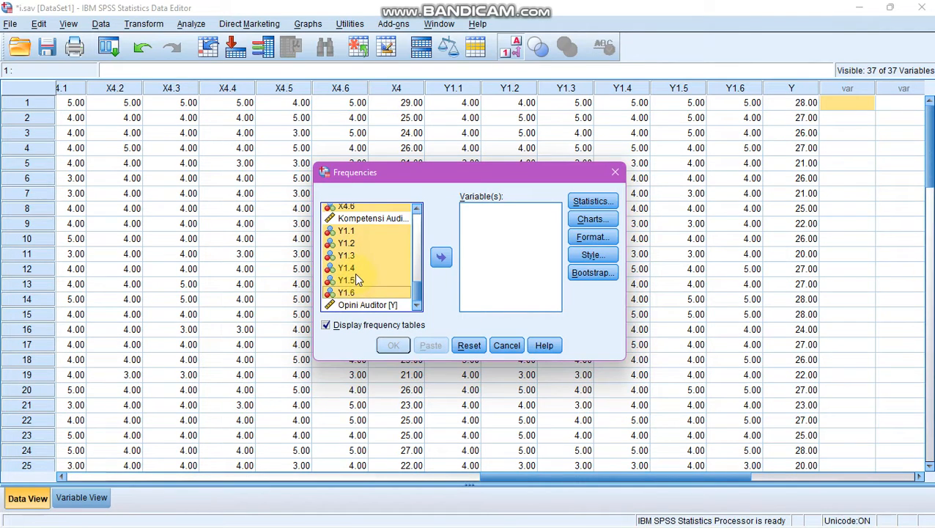
click(440, 261)
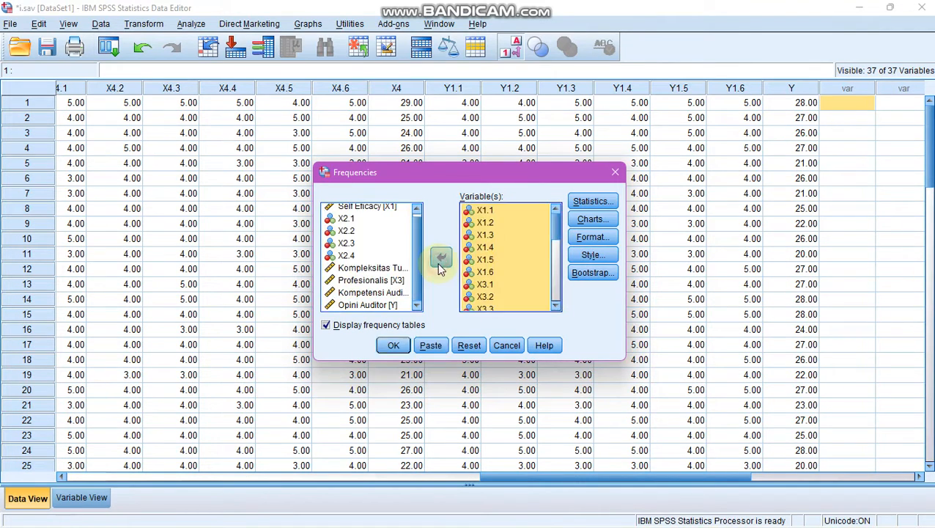
click(394, 345)
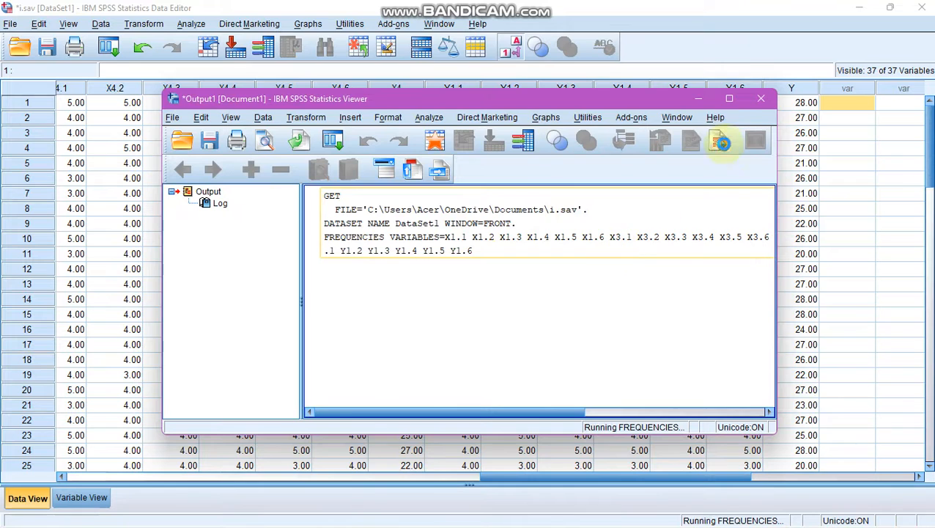
Step: Maximize the output window and examine the frequency tables from X1.1 through the Y1 items
click(729, 100)
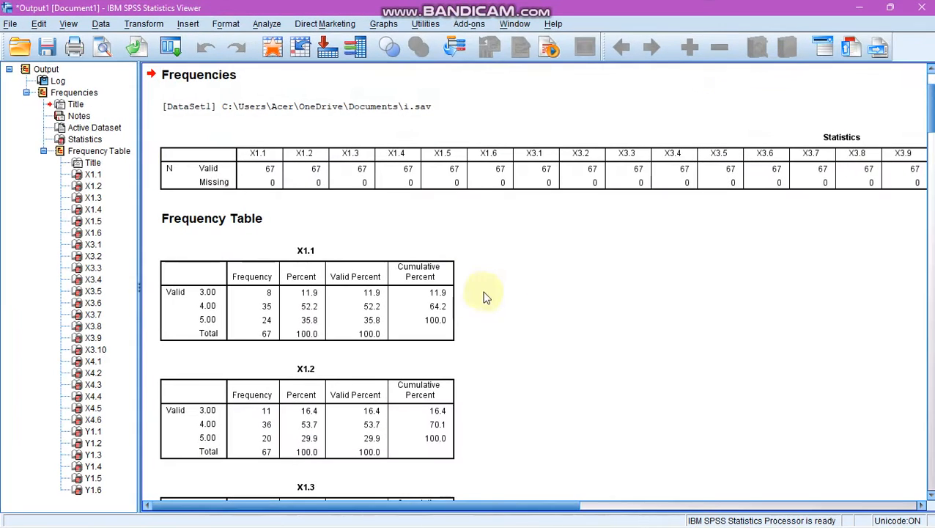
scroll(388, 289, down, 3)
scroll(389, 288, down, 3)
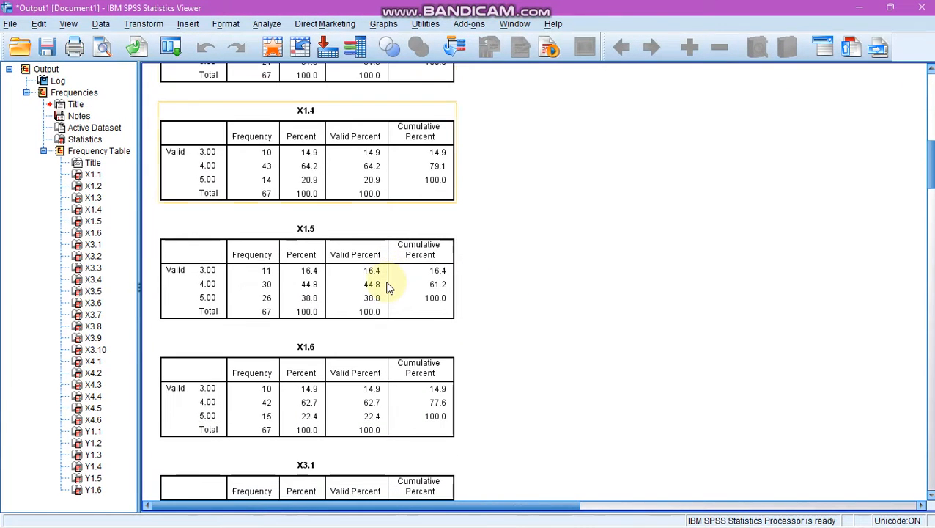
scroll(388, 288, down, 15)
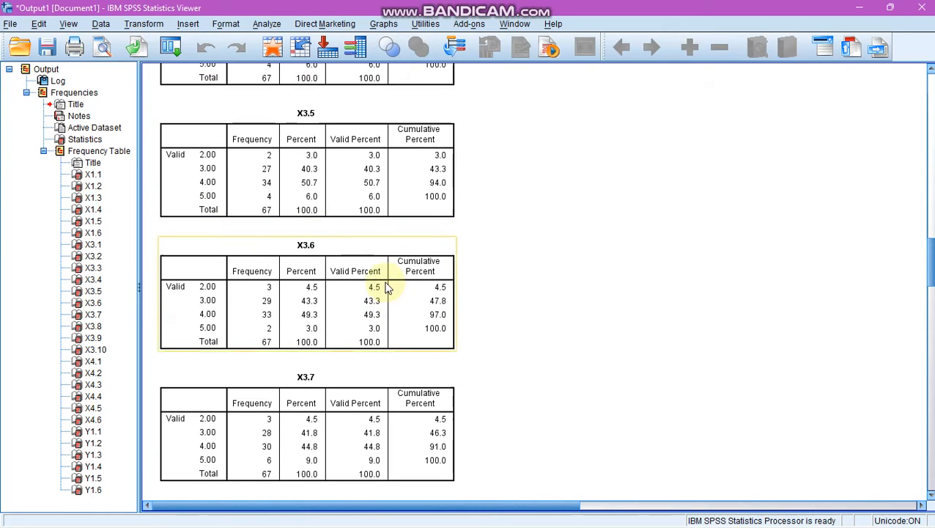
scroll(389, 288, down, 15)
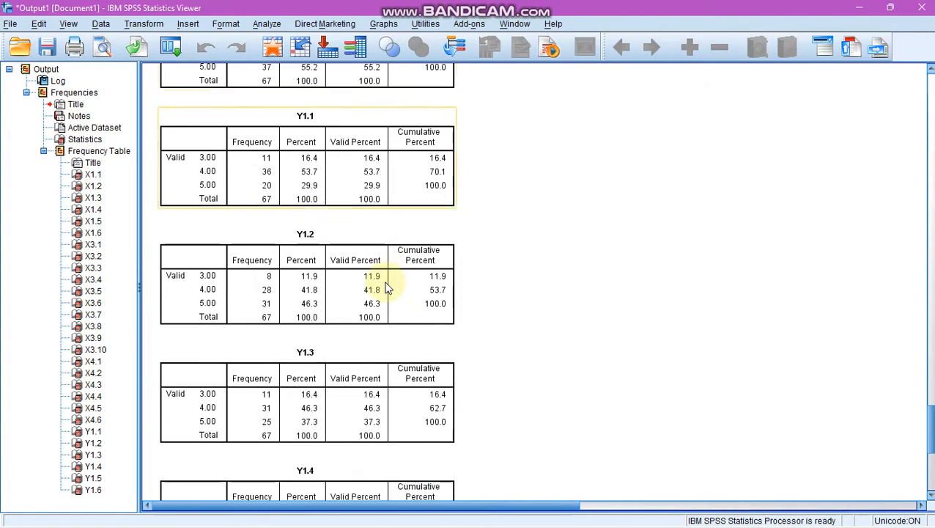
Step: Run a two-tailed Pearson bivariate correlation on X1.1 through X1.6 and the total Self Eficacy [X1]
click(272, 47)
click(192, 25)
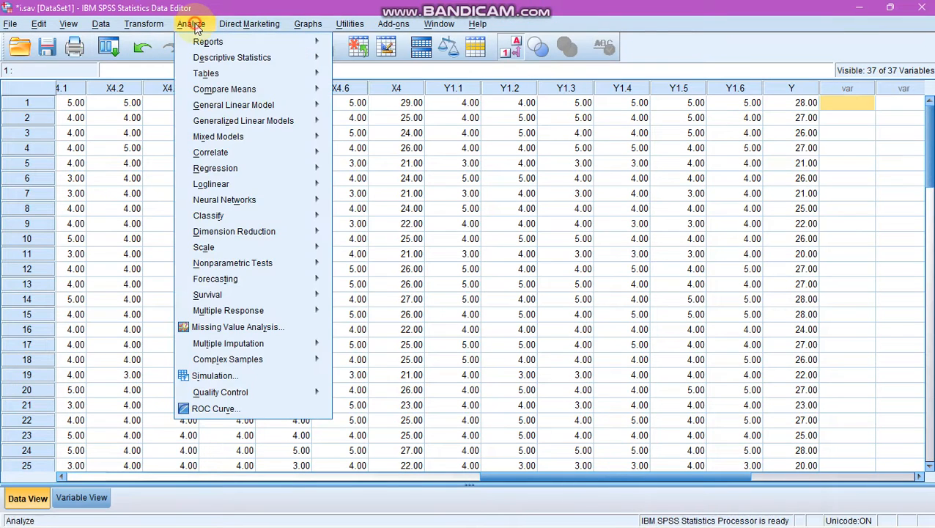
mouse_move(247, 152)
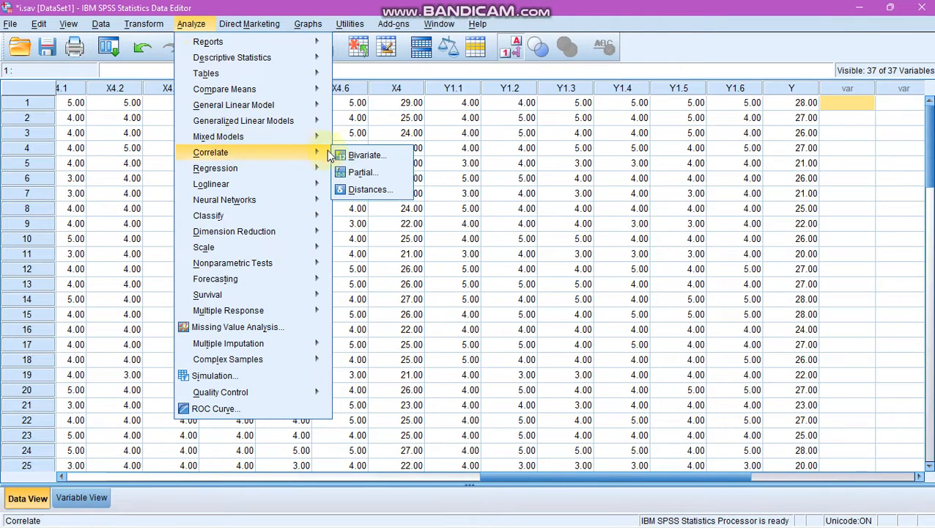
click(356, 155)
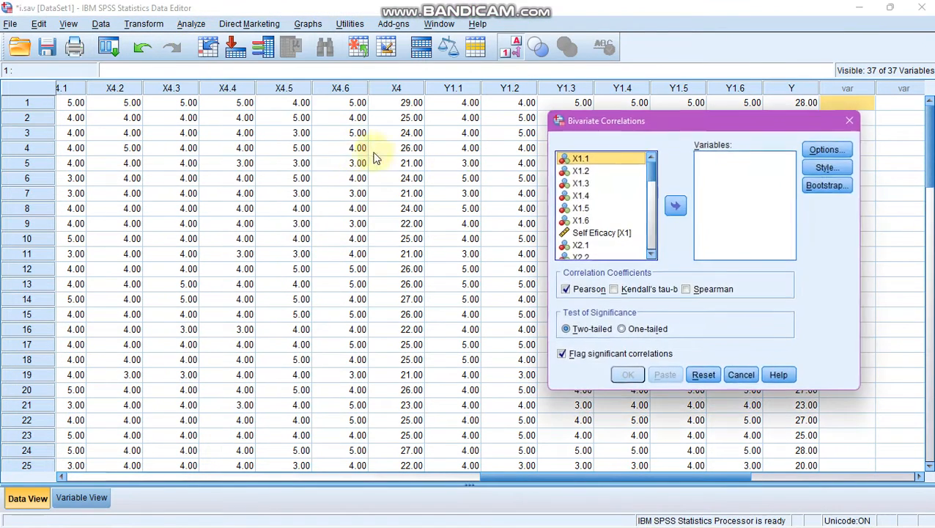
shift+click(589, 233)
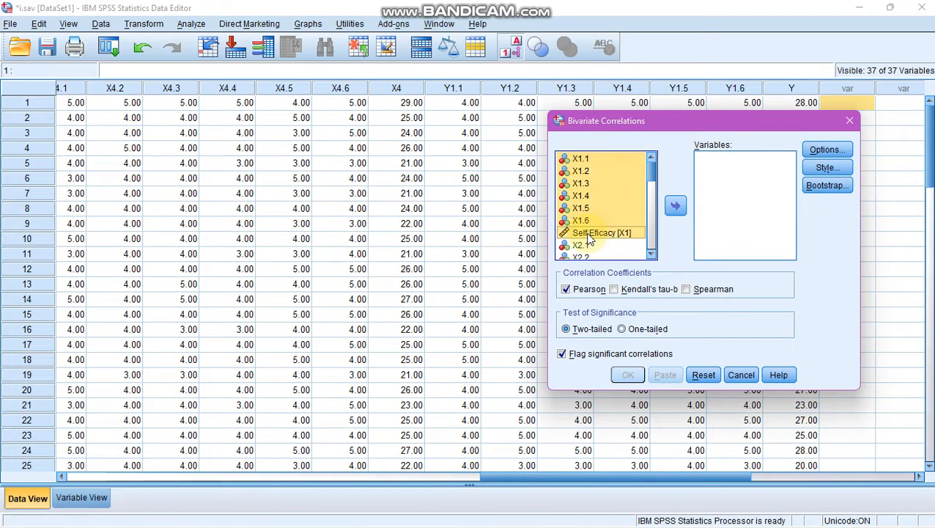
click(673, 209)
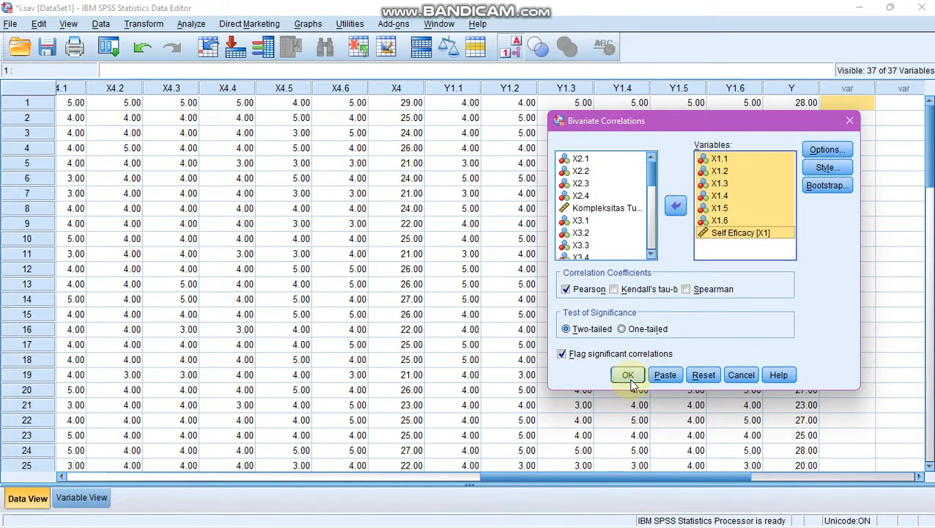
click(628, 378)
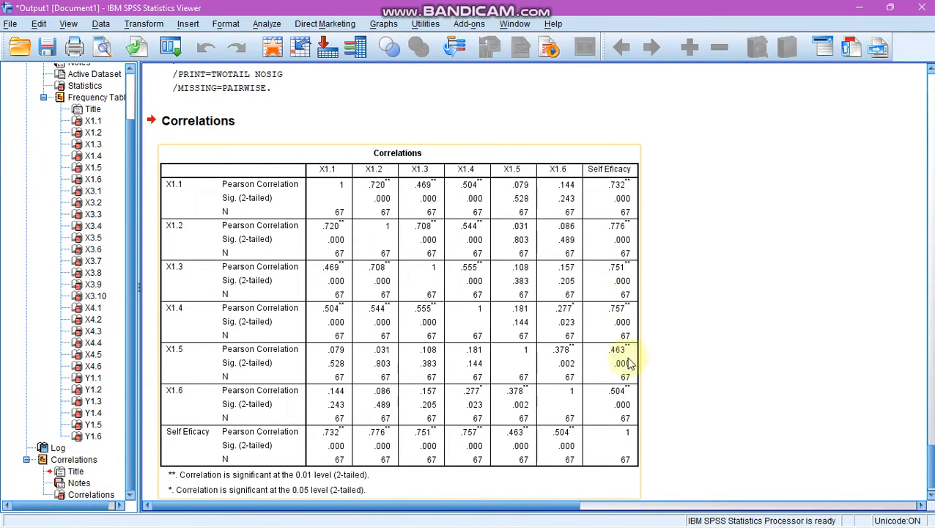
Step: Reopen Bivariate Correlations from the dataset and remove all the X1 variables from the analysis list
click(272, 47)
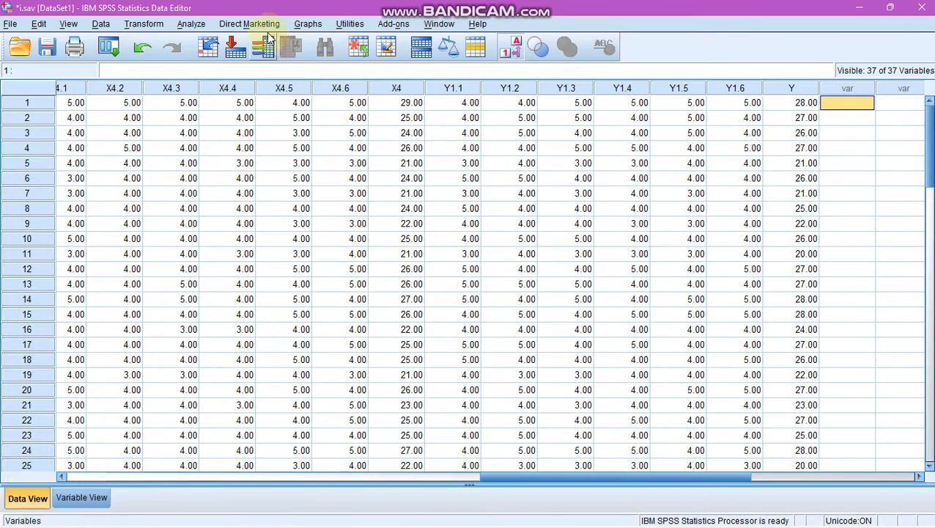
click(192, 22)
click(264, 156)
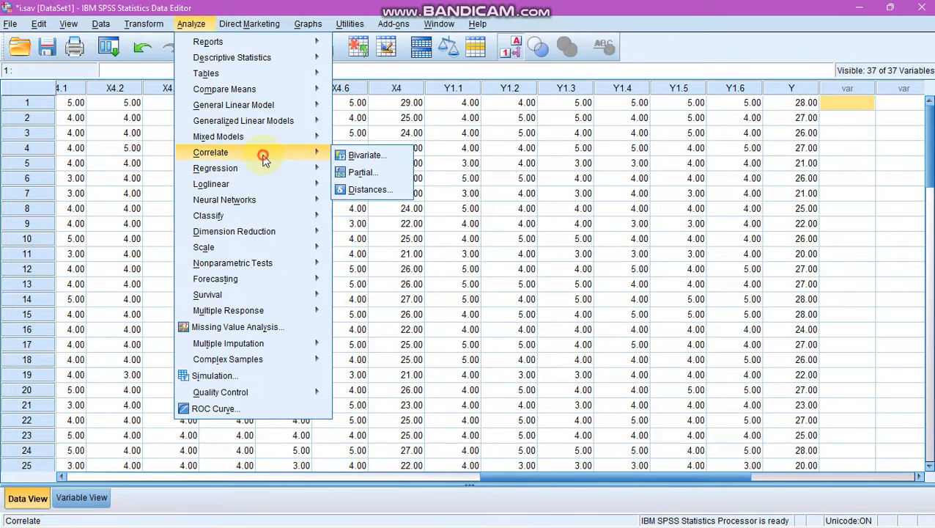
click(361, 155)
click(720, 221)
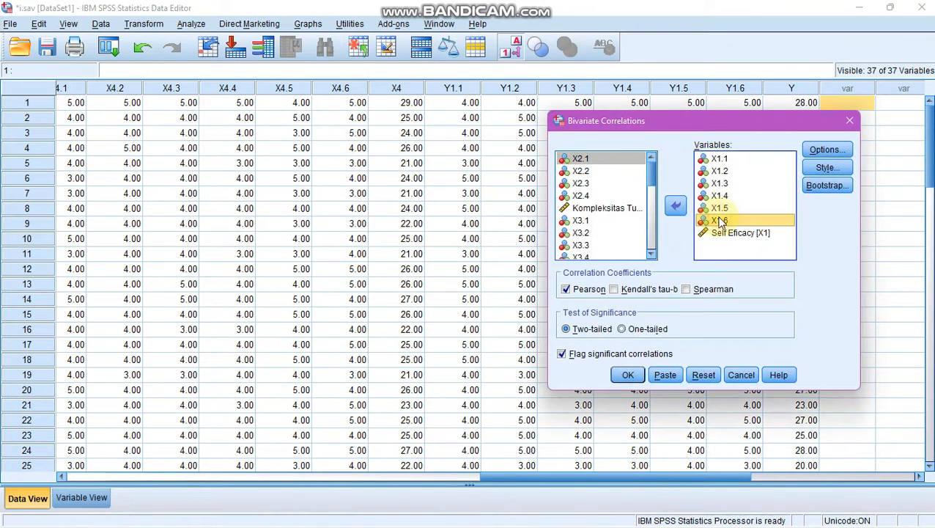
key(ctrl+a)
click(675, 206)
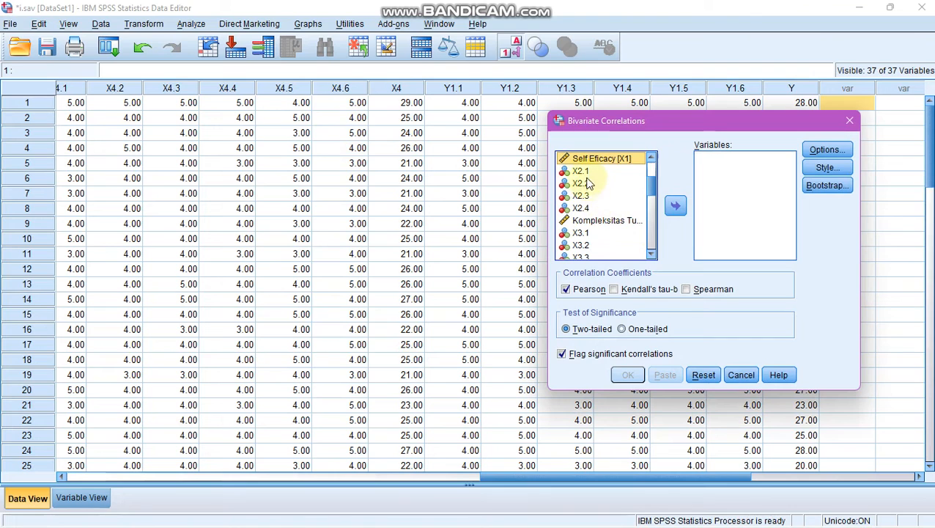
Step: Run the two-tailed Pearson correlation on X2.1 through X2.4 and the total Kompleksitas Tugas [X2]
click(580, 171)
shift+click(601, 220)
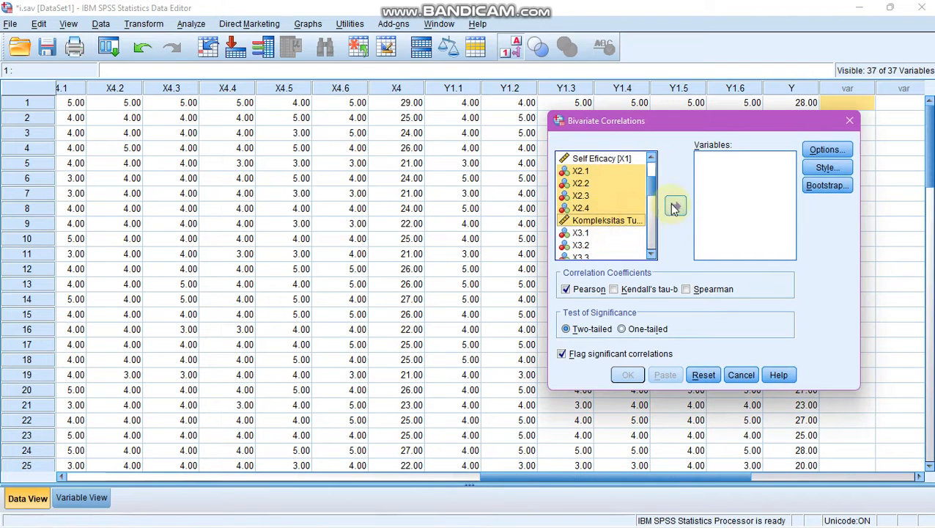
click(674, 208)
click(628, 375)
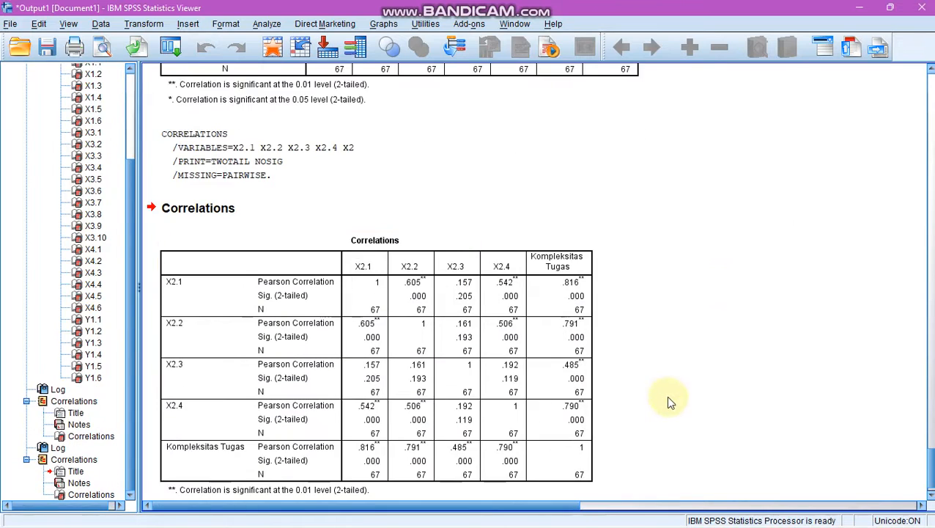
Step: Reopen Bivariate Correlations from the dataset and remove X2.1 through X2.4 and Kompleksitas Tugas from the analysis list
click(272, 47)
click(194, 24)
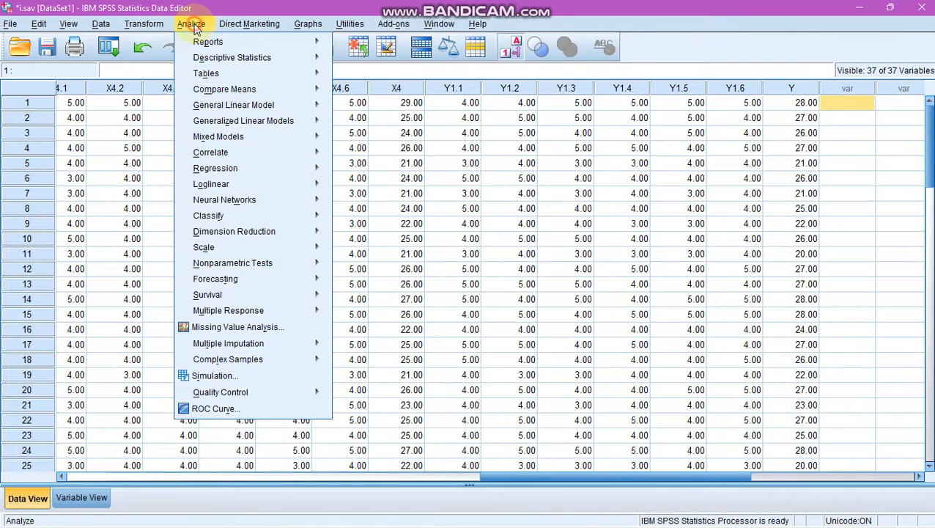
mouse_move(311, 157)
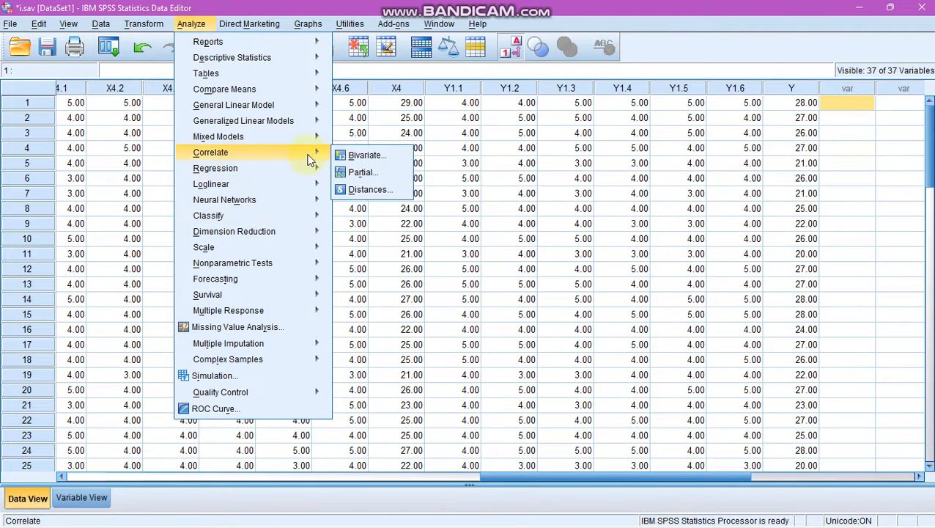
click(348, 154)
click(750, 208)
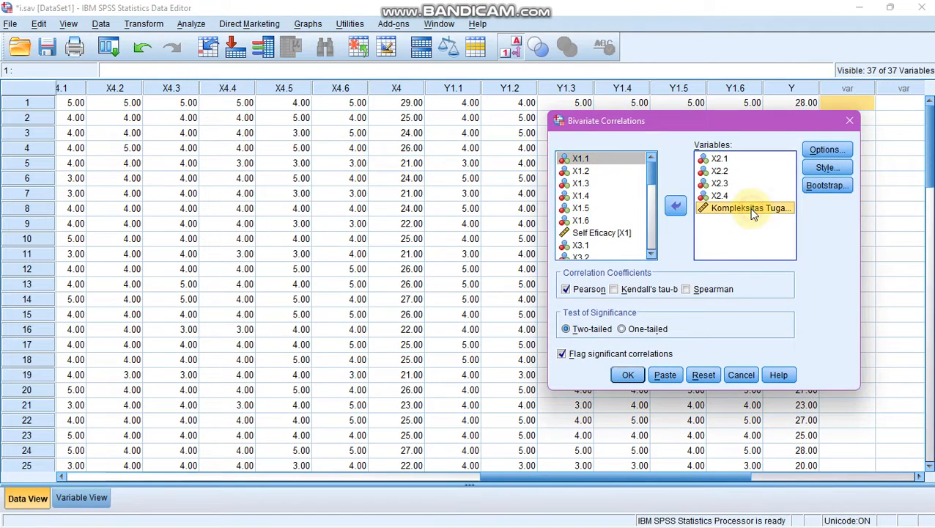
shift+click(720, 158)
click(675, 205)
Step: Run the two-tailed Pearson correlation on X3.1 through X3.10 and the total Profesionalis [X3], and look over the output table
scroll(616, 242, down, 3)
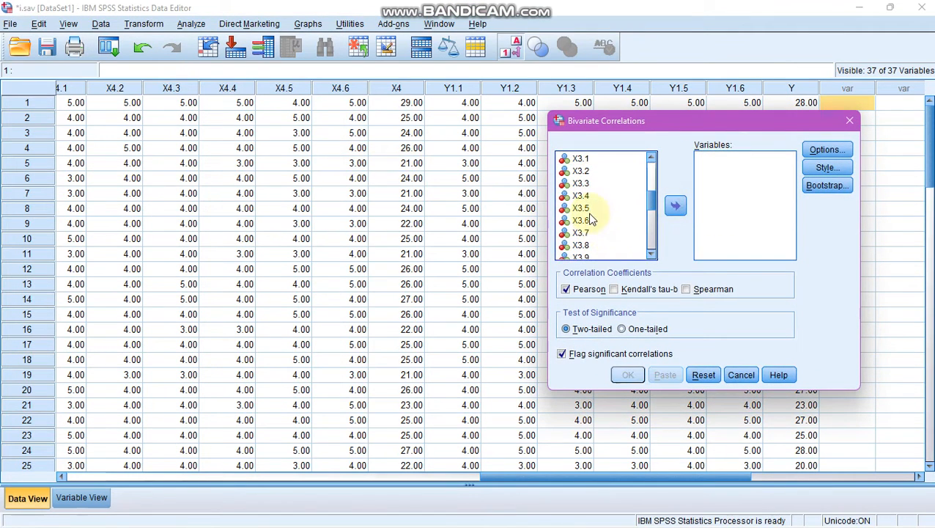
scroll(591, 219, up, 2)
click(590, 233)
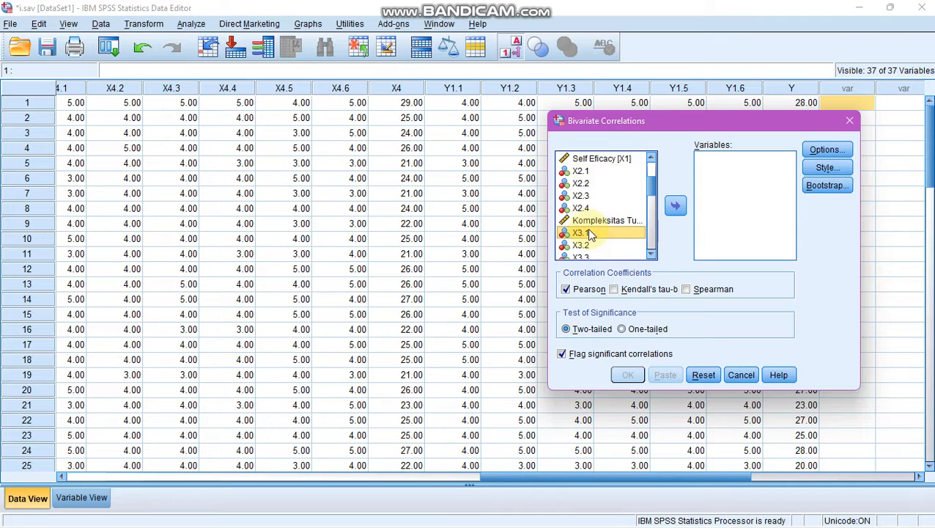
key(shift+Down)
key(shift+Down)
key(shift+Down)
key(shift+Down)
key(shift+Down)
key(shift+Down)
key(shift+Down)
key(shift+Down)
key(shift+Down)
key(shift+Down)
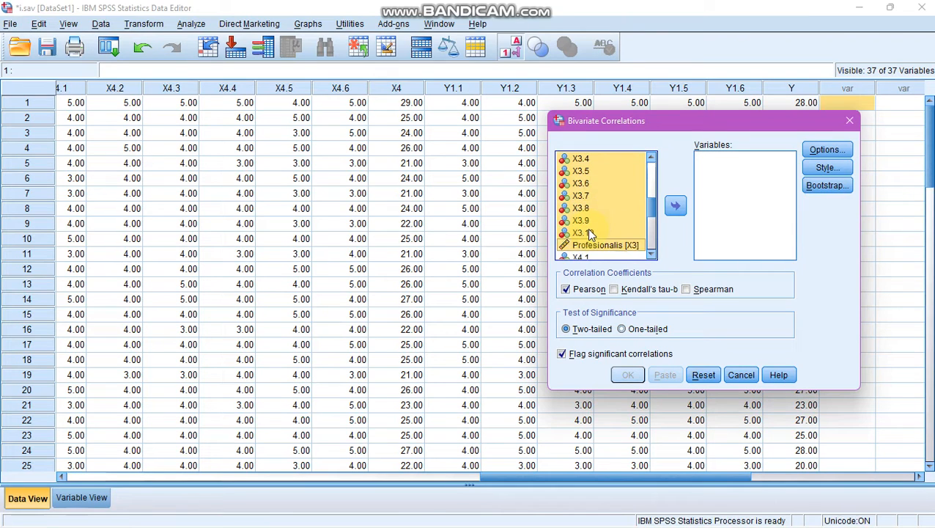
click(675, 205)
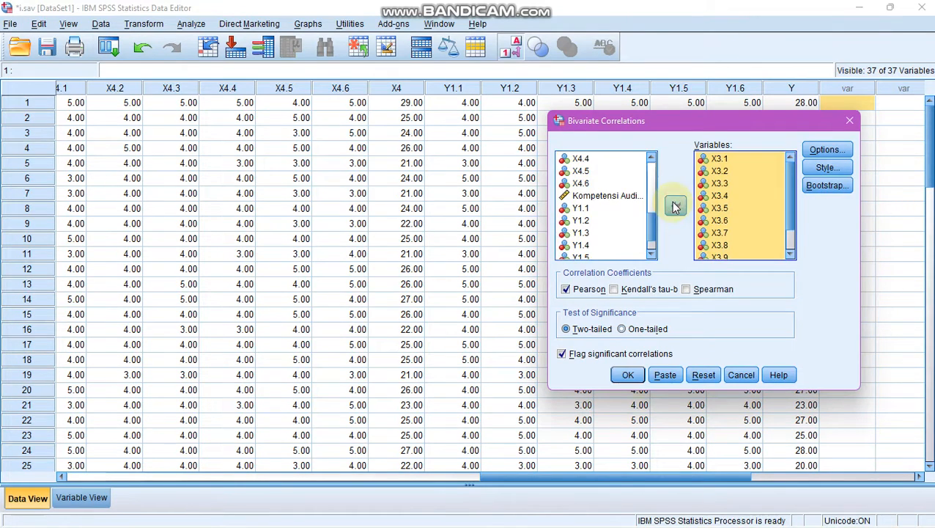
click(628, 375)
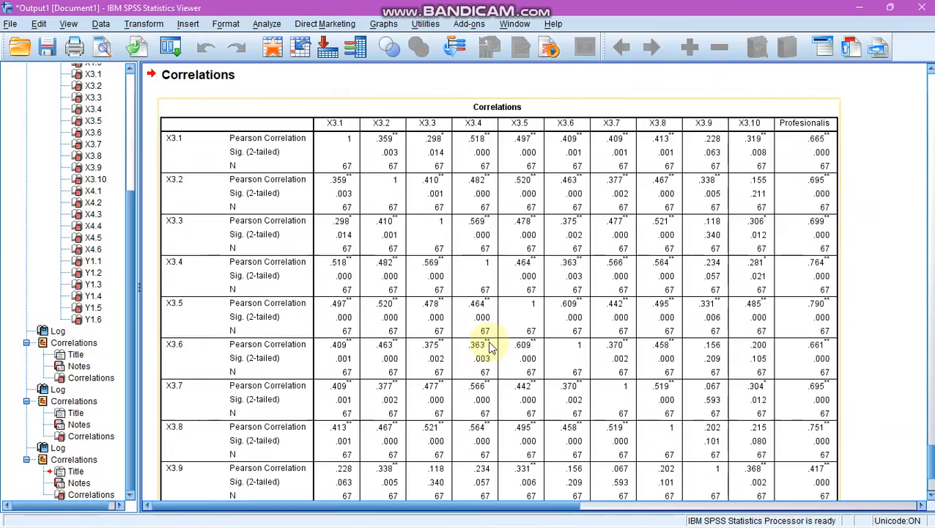
scroll(506, 333, down, 3)
scroll(522, 331, up, 5)
scroll(524, 326, down, 5)
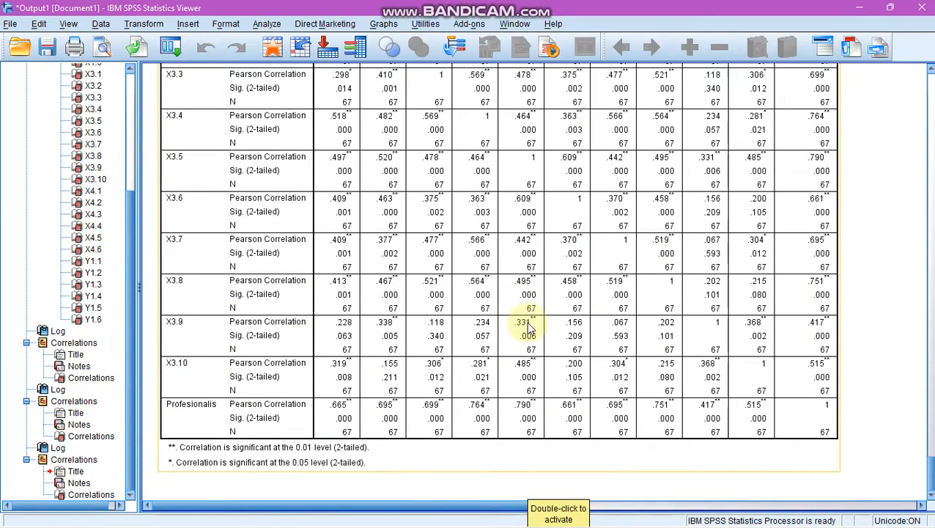
Step: Return to the dataset, reopen Bivariate Correlations and remove all the X3 variables from the analysis list
click(299, 48)
click(190, 23)
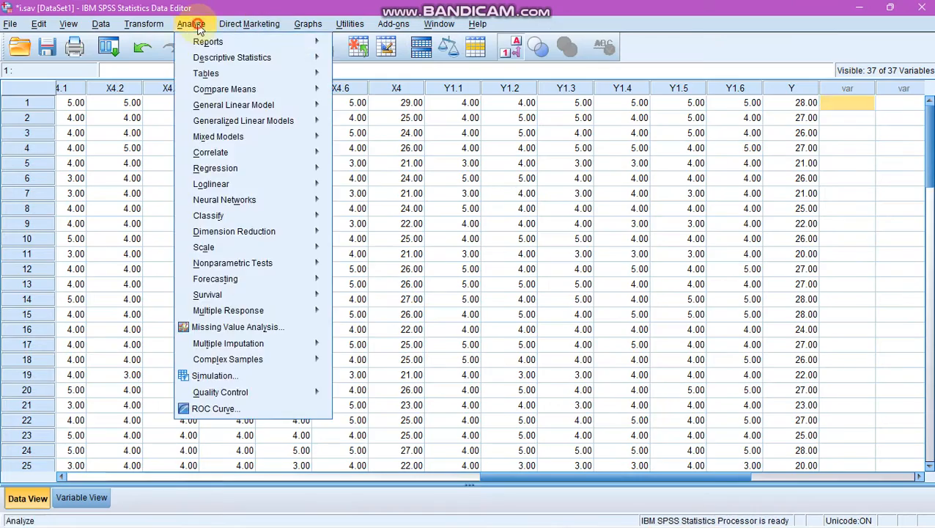
mouse_move(278, 152)
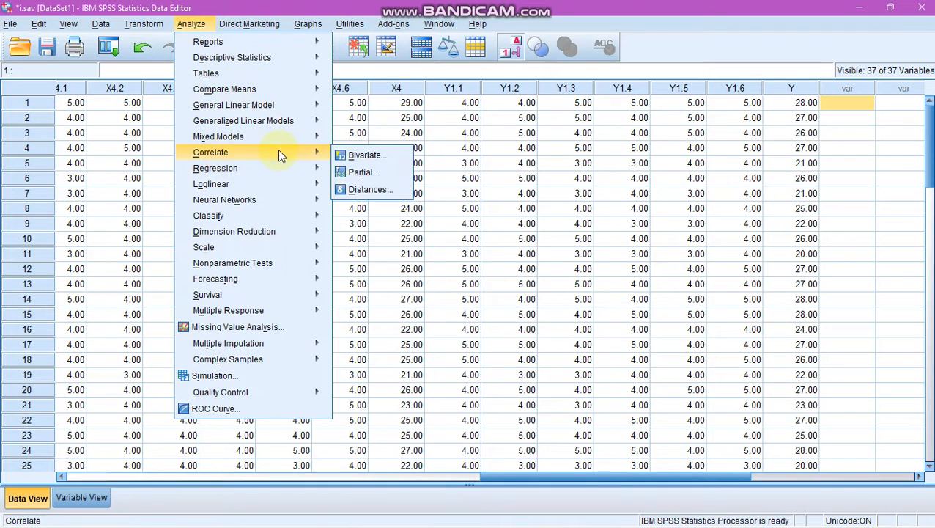
click(346, 154)
click(704, 219)
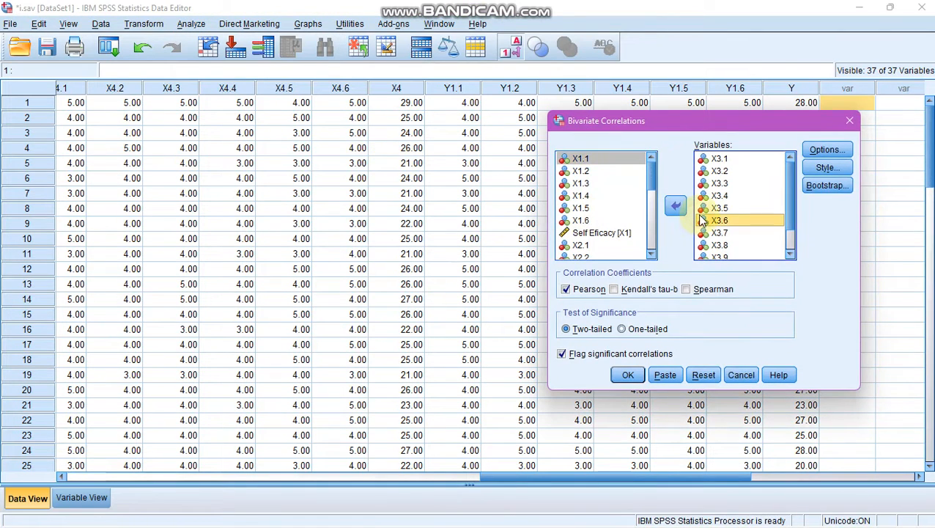
key(ctrl+a)
click(675, 205)
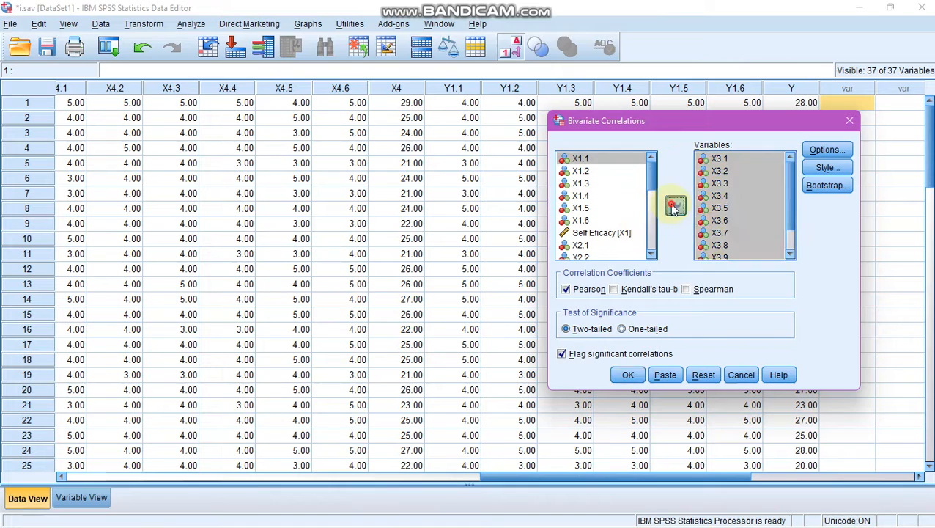
Step: Run the two-tailed Pearson correlation on X4.1 through X4.6 and the total Kompetensi Auditor
scroll(587, 211, down, 2)
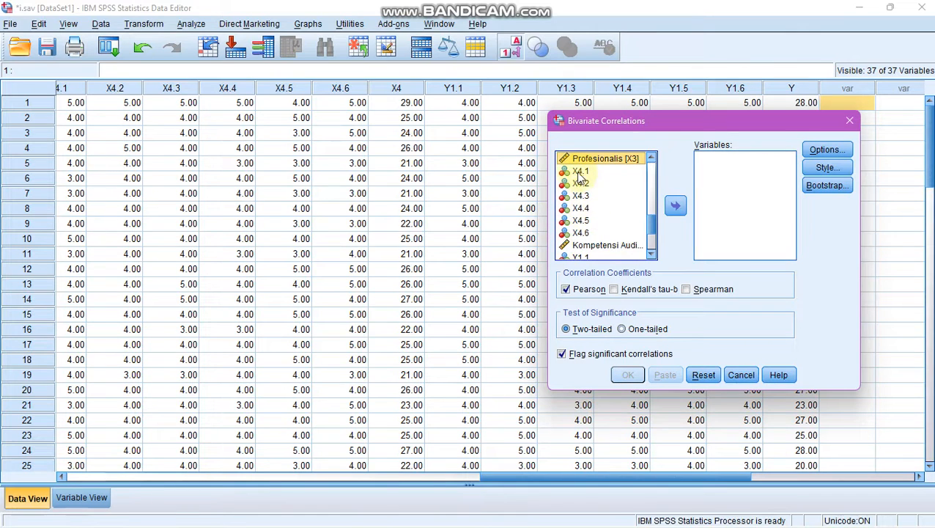
click(579, 172)
shift+click(599, 246)
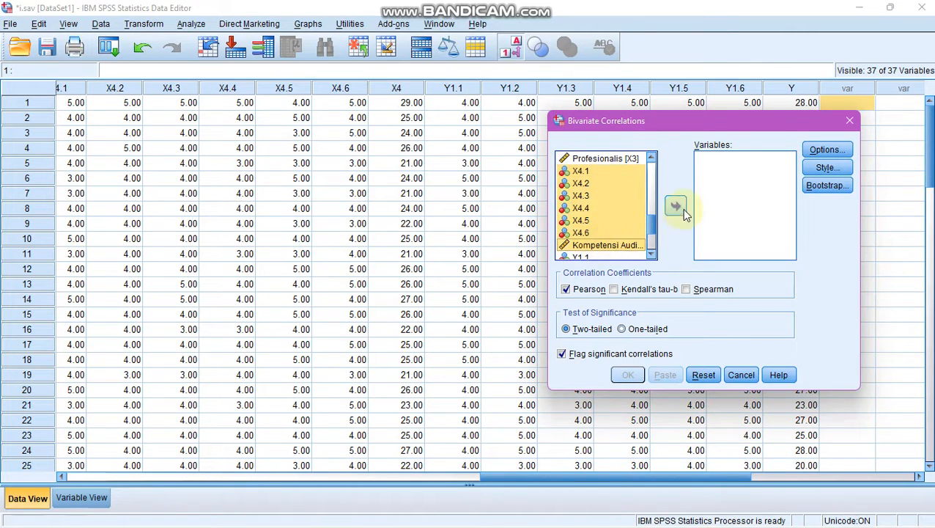
click(679, 208)
click(628, 374)
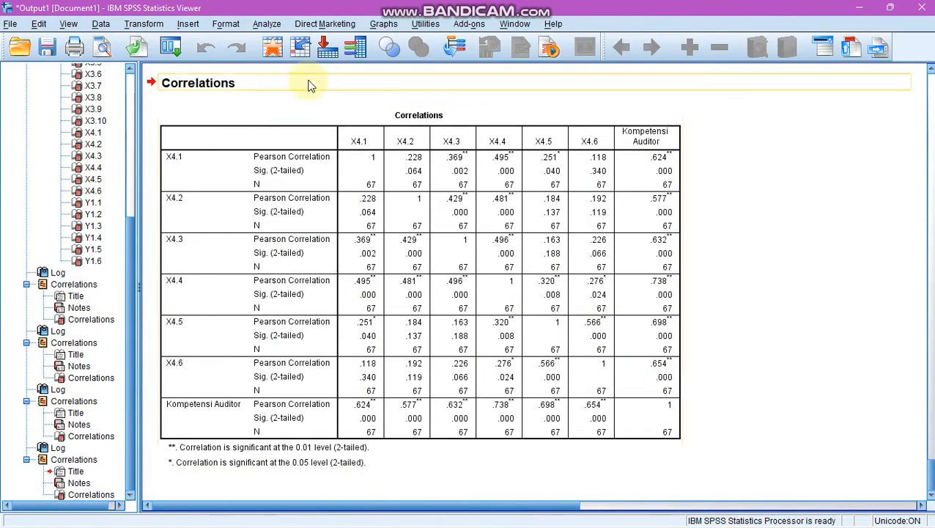
Step: Reopen Bivariate Correlations from the dataset and clear X4.1 through X4.6 and Kompetensi Auditor from the analysis list
click(271, 47)
click(191, 23)
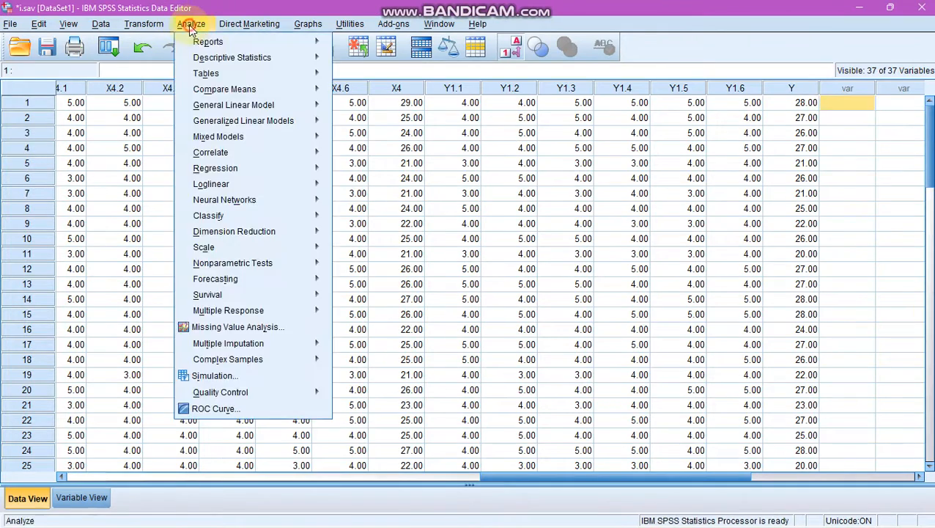
mouse_move(253, 158)
click(352, 154)
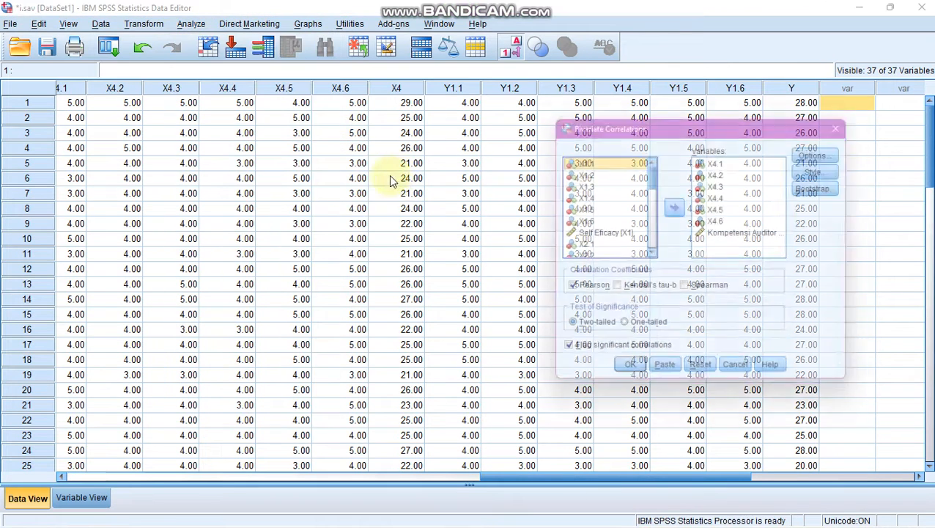
click(701, 222)
key(ctrl+a)
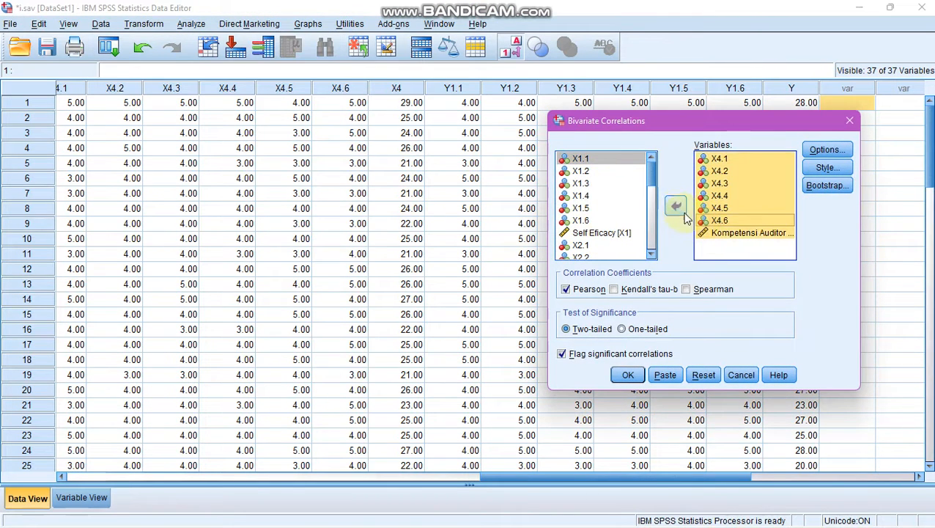
click(679, 208)
Step: Run the two-tailed Pearson correlation on Y1.1 through Y1.6 and the total Opini Auditor [Y]
scroll(603, 210, down, 5)
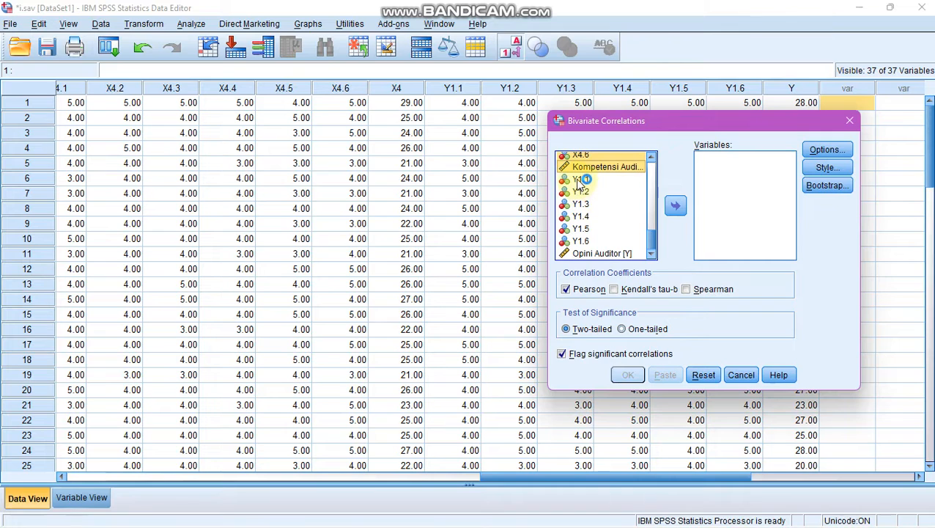
click(581, 181)
shift+click(599, 253)
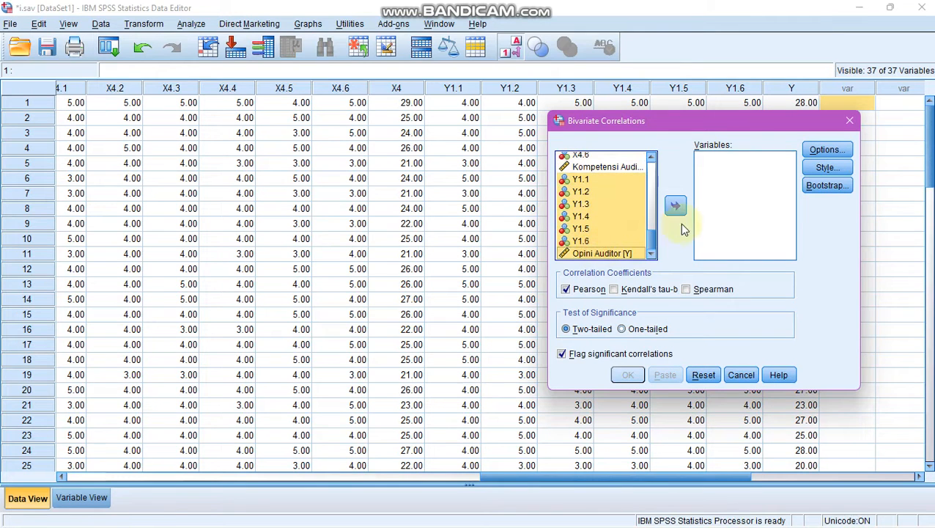
click(677, 207)
click(628, 375)
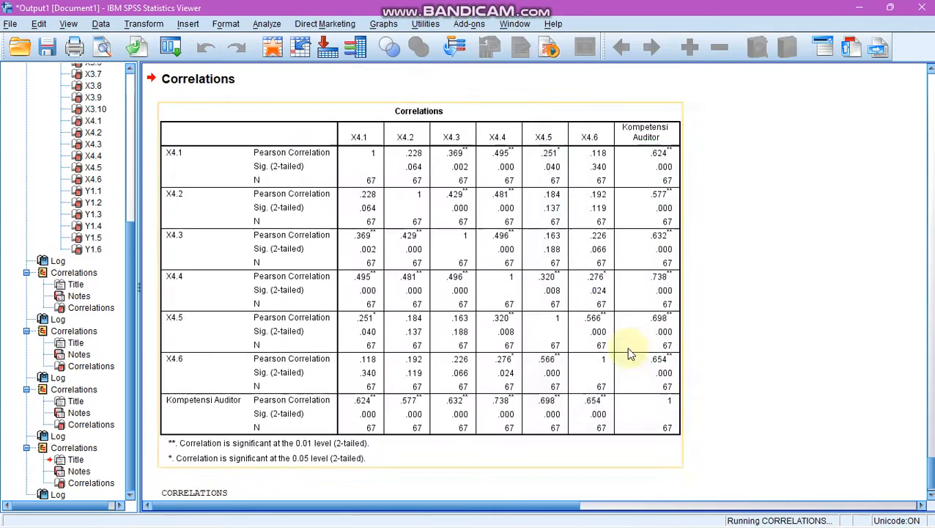
Step: From the dataset, run a Reliability Analysis with the Alpha model on items X1.1 through X1.6
click(294, 55)
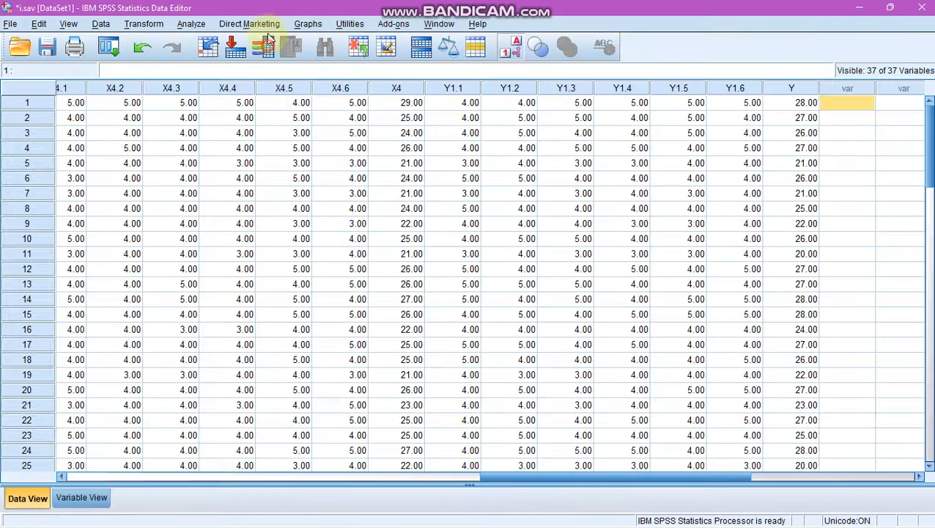
click(190, 24)
mouse_move(205, 247)
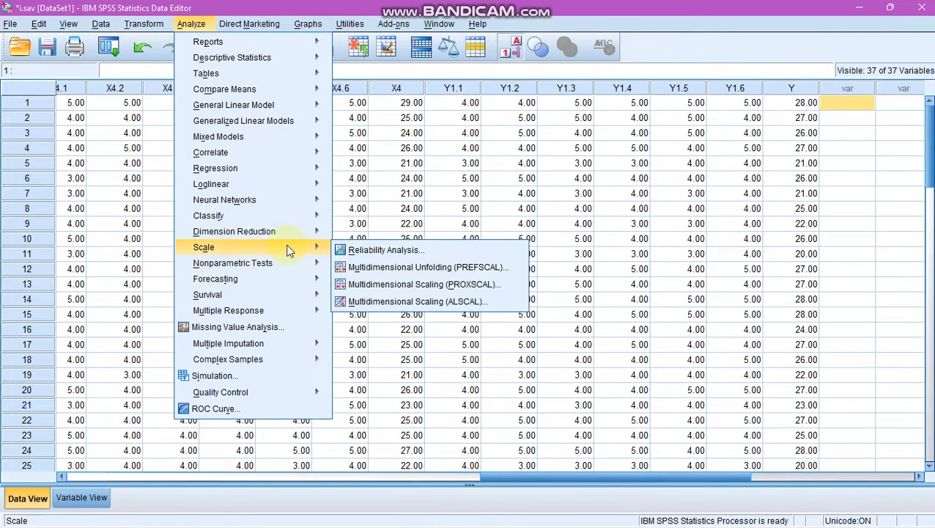
click(360, 248)
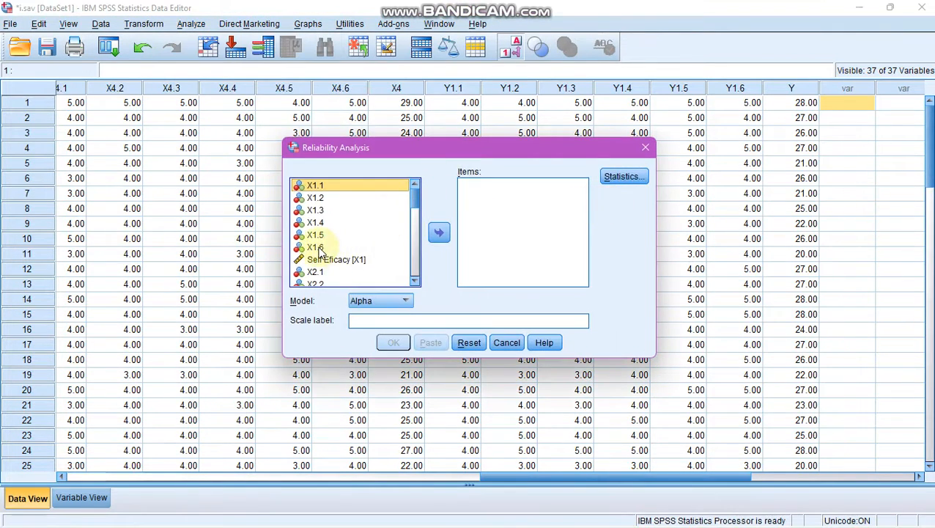
shift+click(371, 250)
click(438, 234)
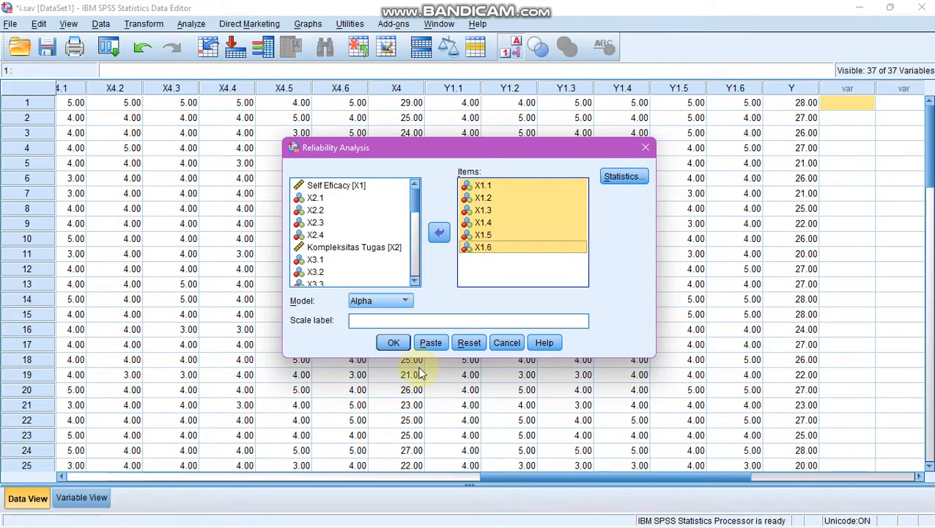
click(393, 342)
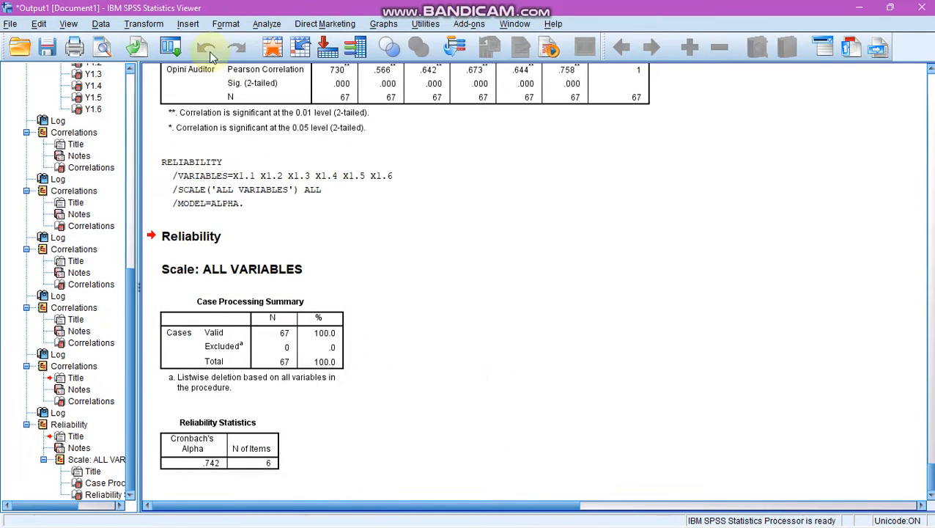
Step: Reopen Reliability Analysis from the dataset and remove items X1.1 through X1.6 from the items list
click(271, 47)
click(272, 47)
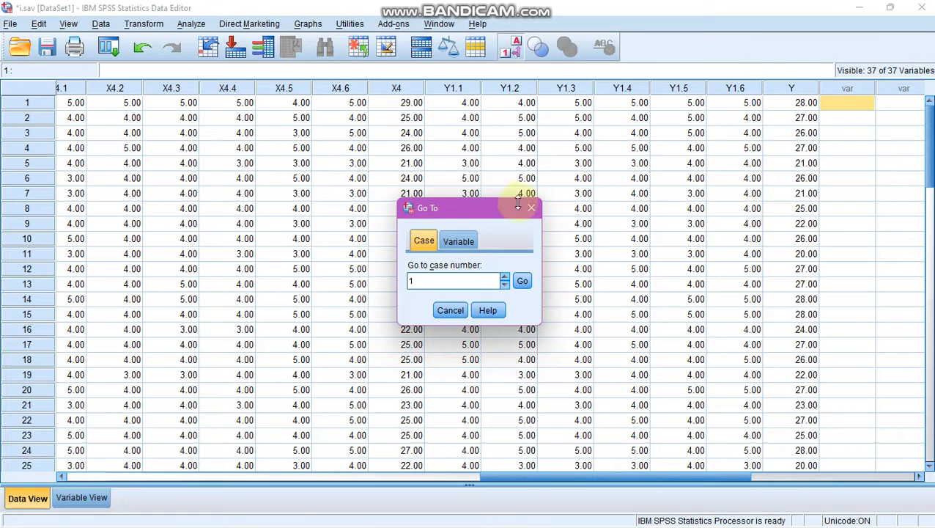
click(530, 210)
click(190, 23)
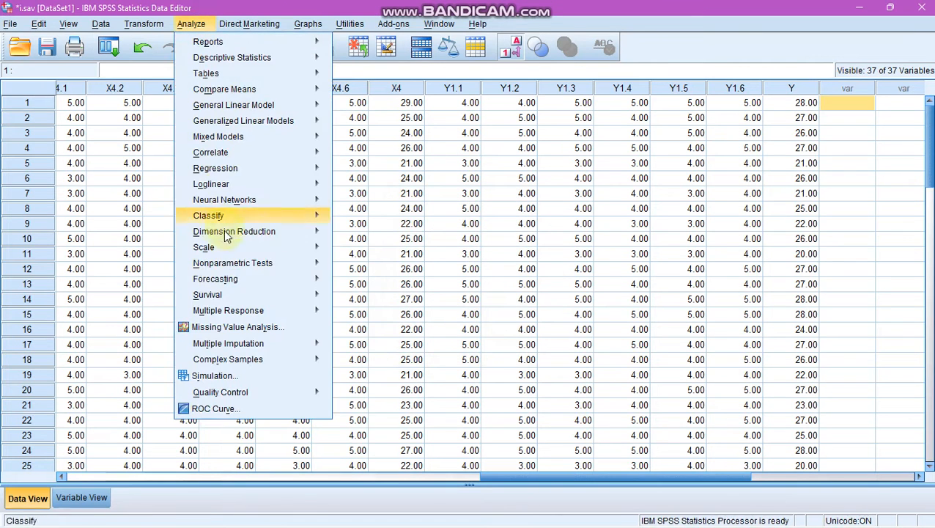
mouse_move(261, 247)
click(364, 250)
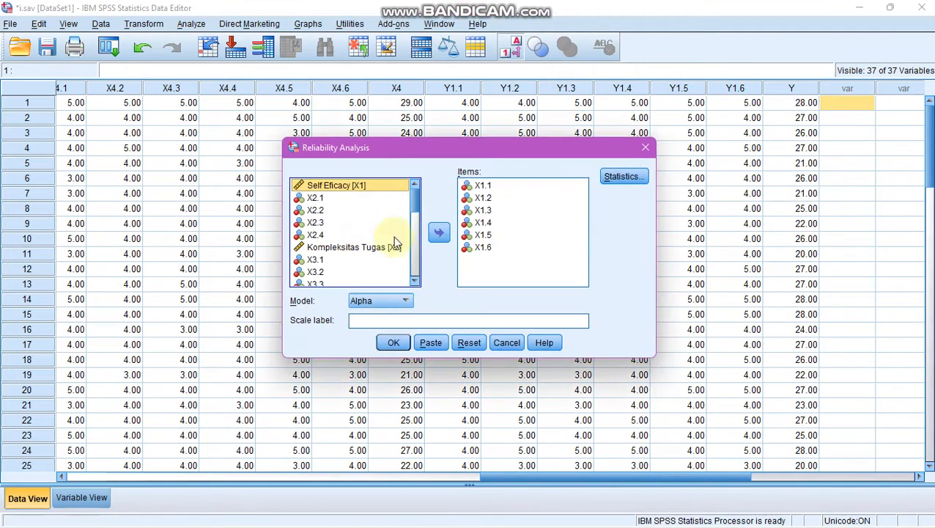
click(486, 226)
key(ctrl+a)
click(436, 232)
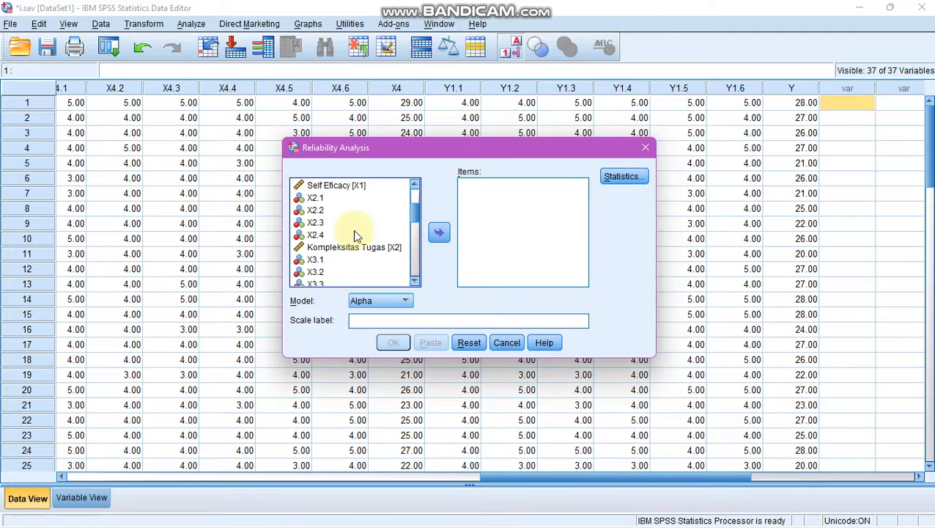
Step: Run the Alpha reliability analysis on items X2.1 through X2.4
click(325, 198)
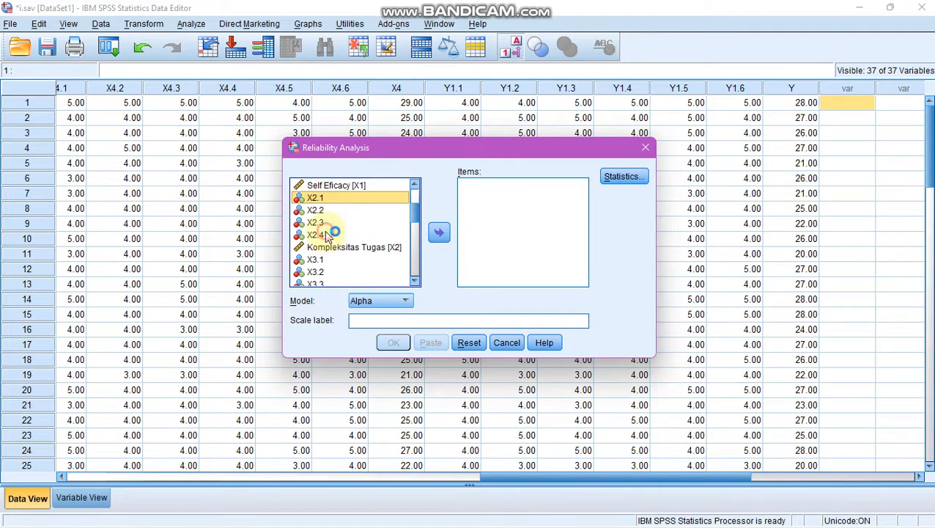
shift+click(327, 235)
click(438, 232)
click(393, 343)
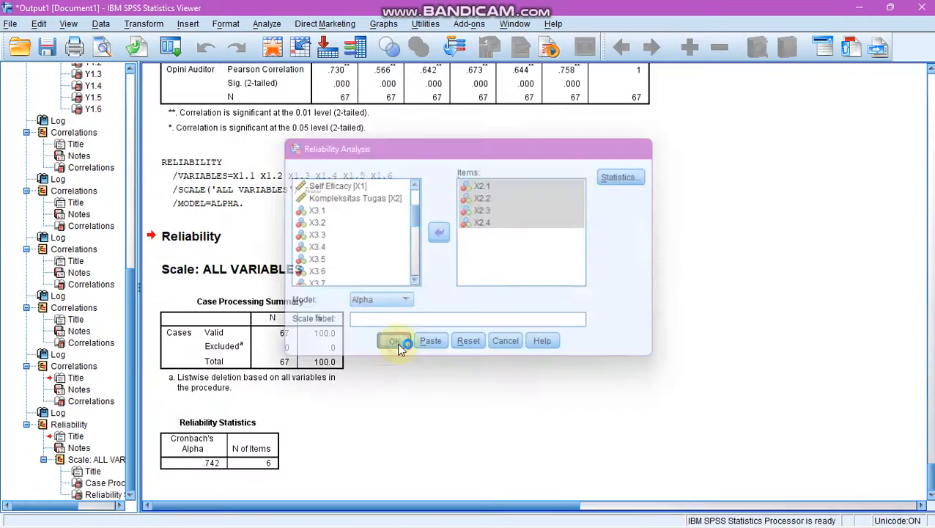
click(268, 50)
click(190, 23)
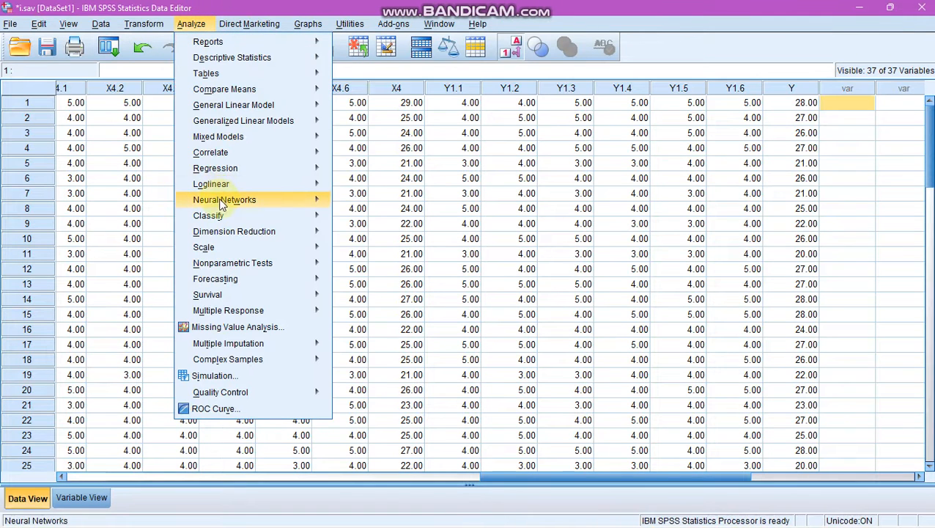
mouse_move(229, 155)
click(367, 156)
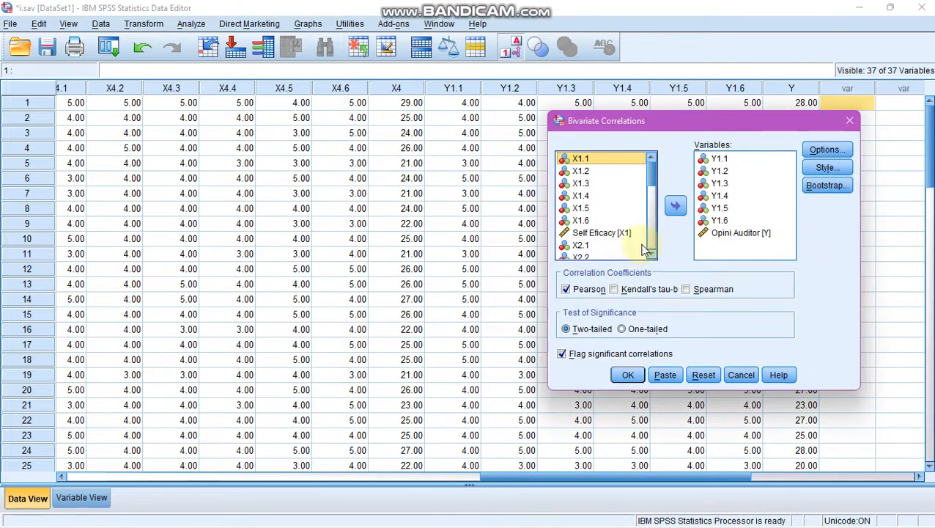
click(717, 220)
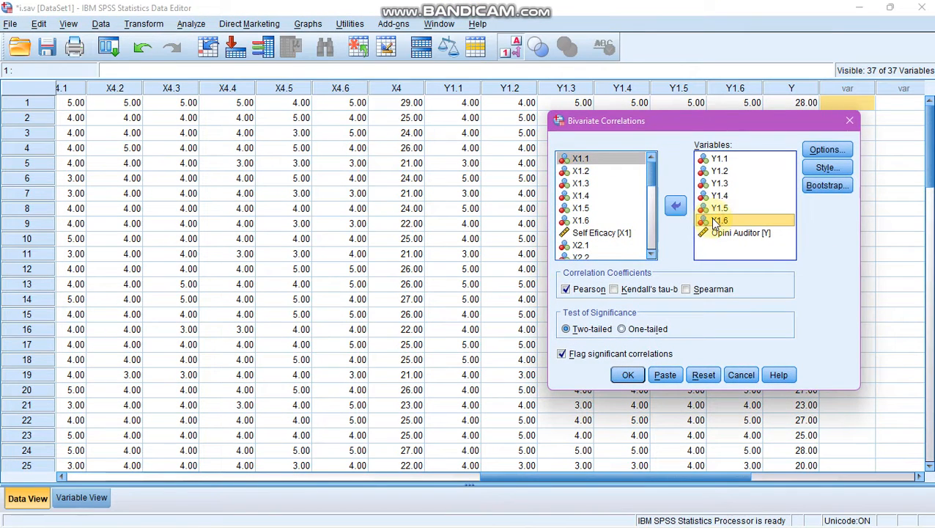
click(848, 120)
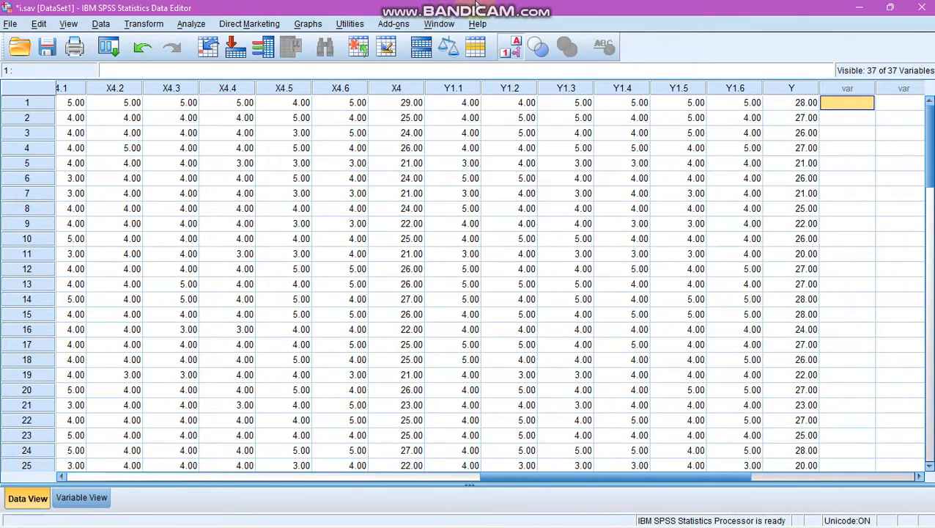
Step: Reopen Reliability Analysis and remove items X2.1 through X2.4 from the items list
click(191, 23)
mouse_move(268, 251)
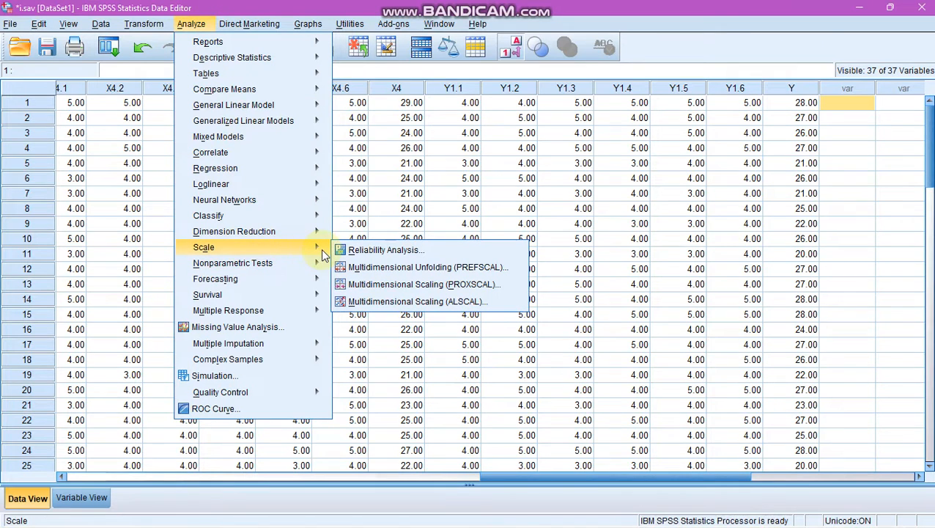
click(367, 249)
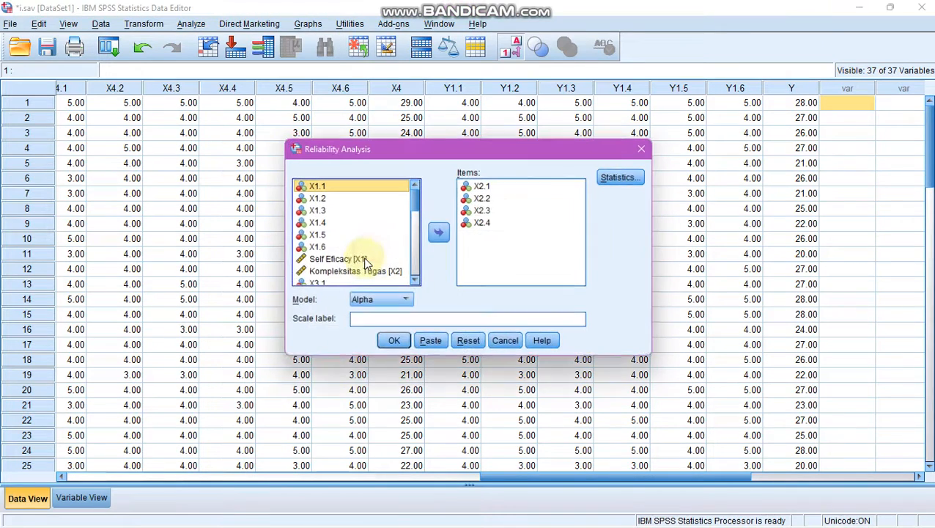
click(489, 222)
key(ctrl+a)
click(439, 232)
Step: Run the Alpha reliability analysis on items X3.1 through X3.10
scroll(365, 233, down, 2)
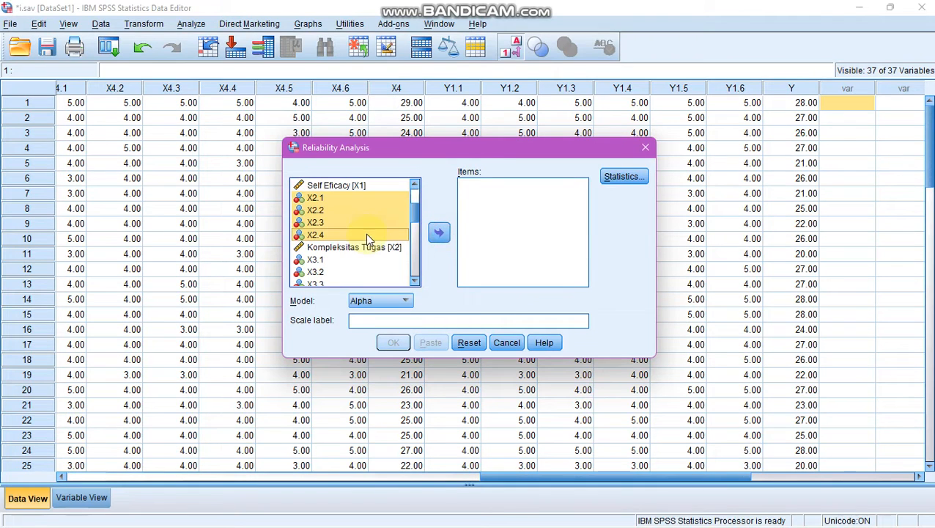
click(318, 260)
shift+click(318, 272)
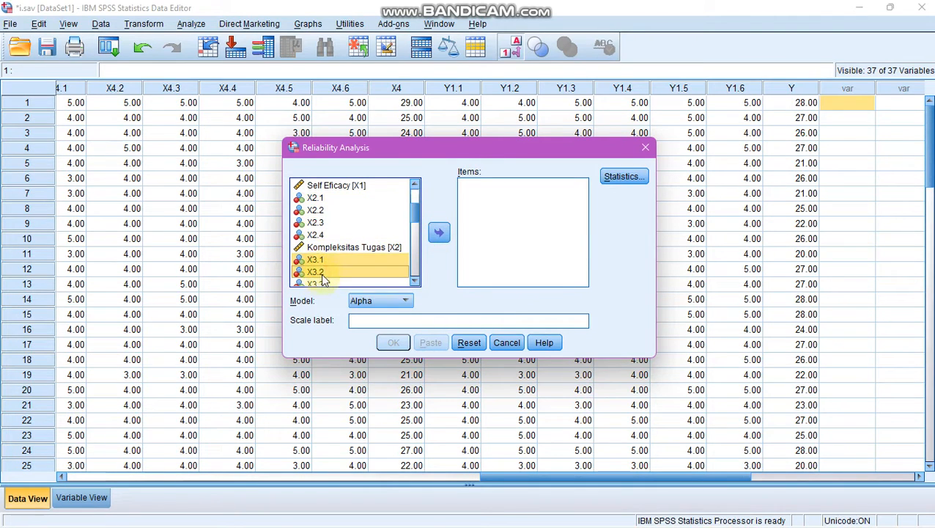
scroll(318, 266, down, 4)
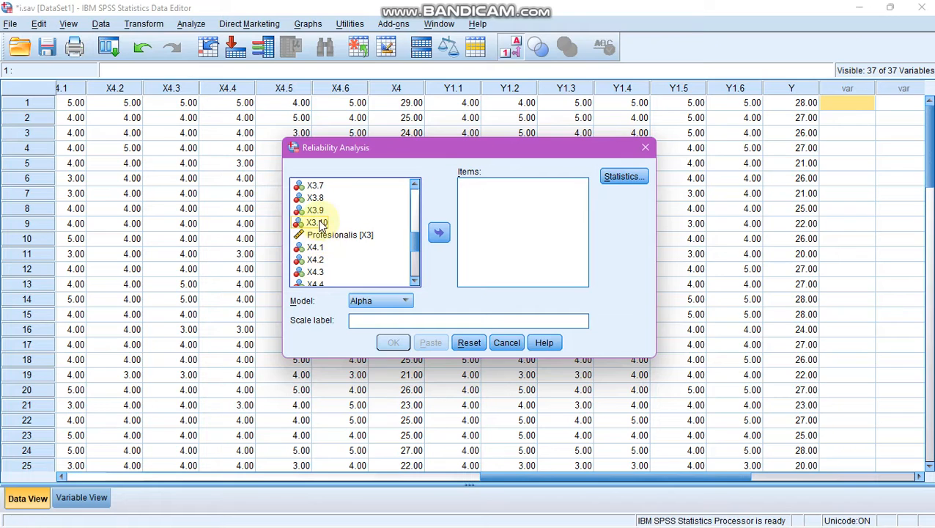
shift+click(317, 222)
click(439, 233)
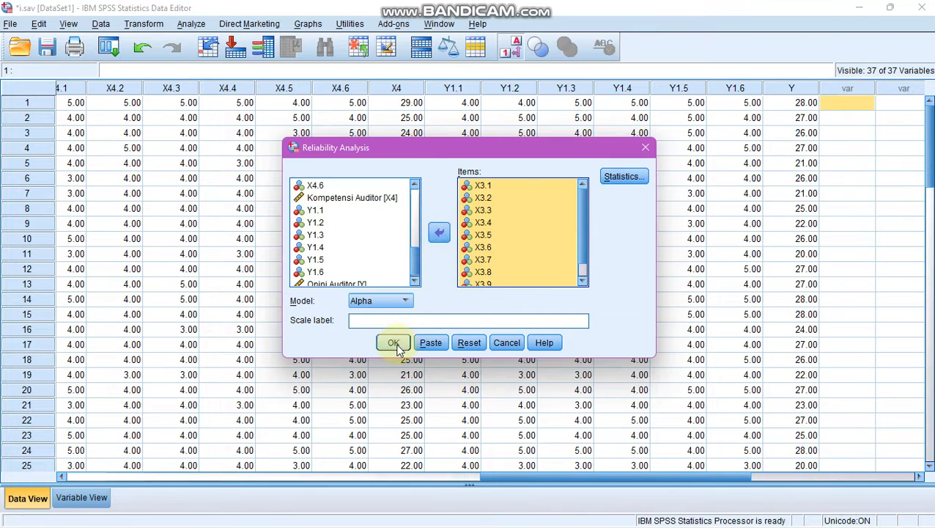
click(394, 345)
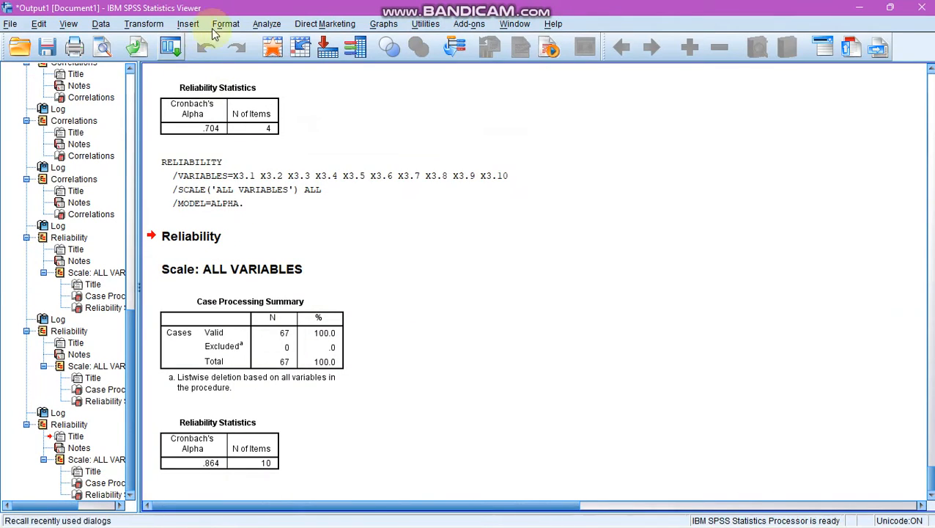
Step: Return to the dataset, reopen Reliability Analysis and clear items X3.1 through X3.10 from the items list
click(272, 47)
click(191, 24)
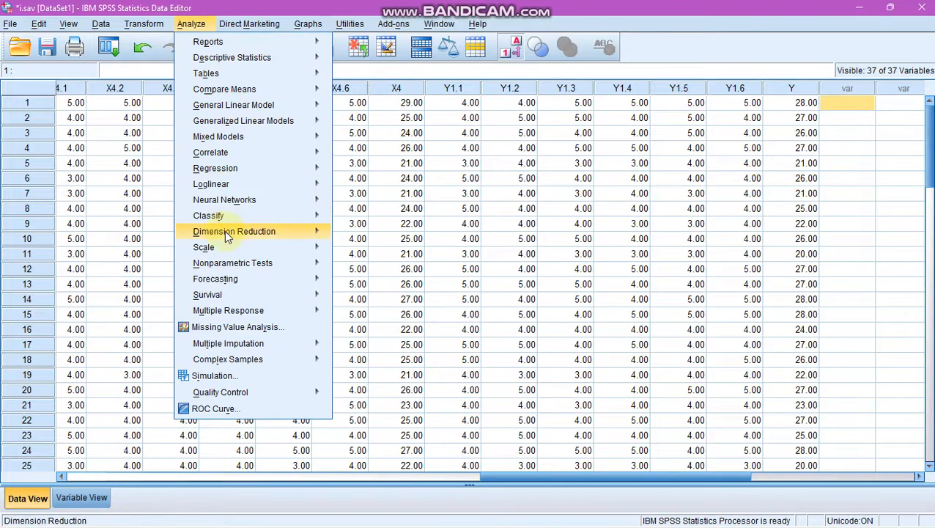
mouse_move(224, 248)
click(349, 249)
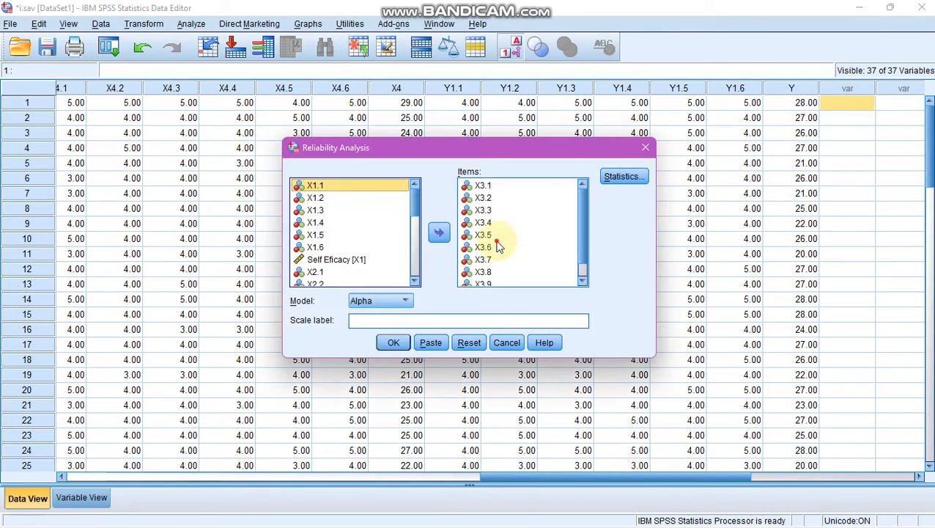
click(495, 247)
key(ctrl+a)
click(439, 233)
Step: Run the Alpha reliability analysis on items X4.1 through X4.6
scroll(346, 238, down, 8)
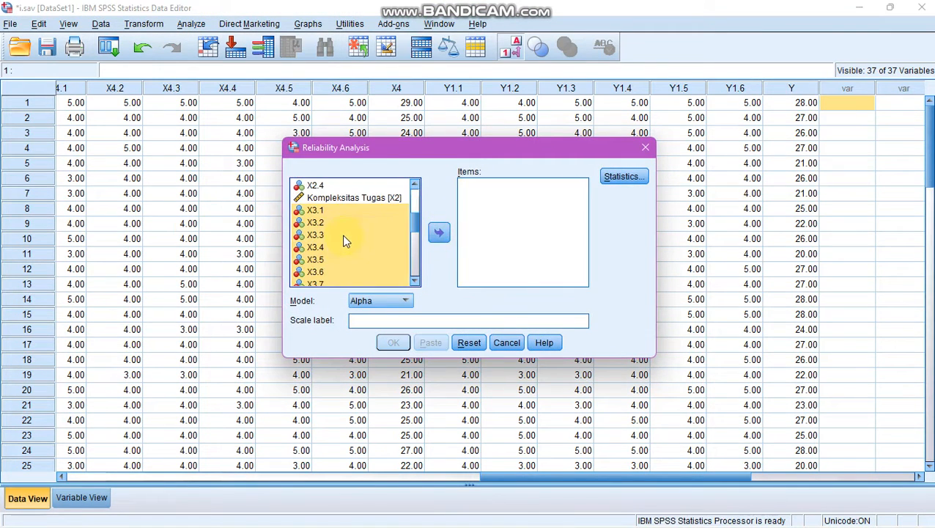
scroll(344, 244, up, 2)
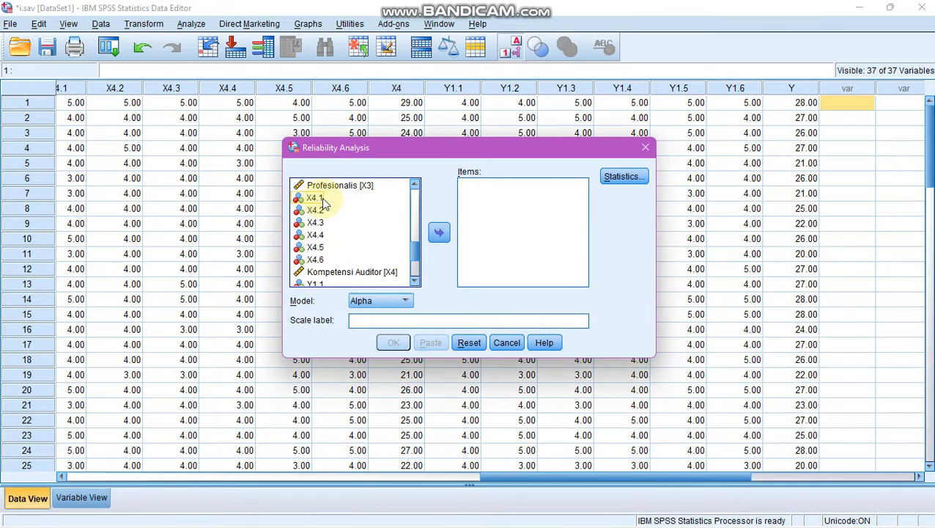
click(321, 198)
shift+click(319, 260)
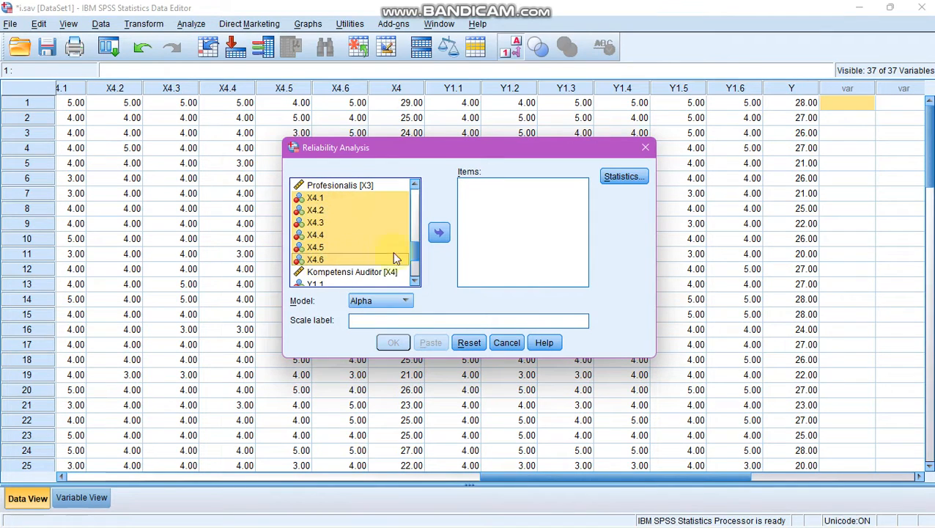
click(440, 233)
click(393, 343)
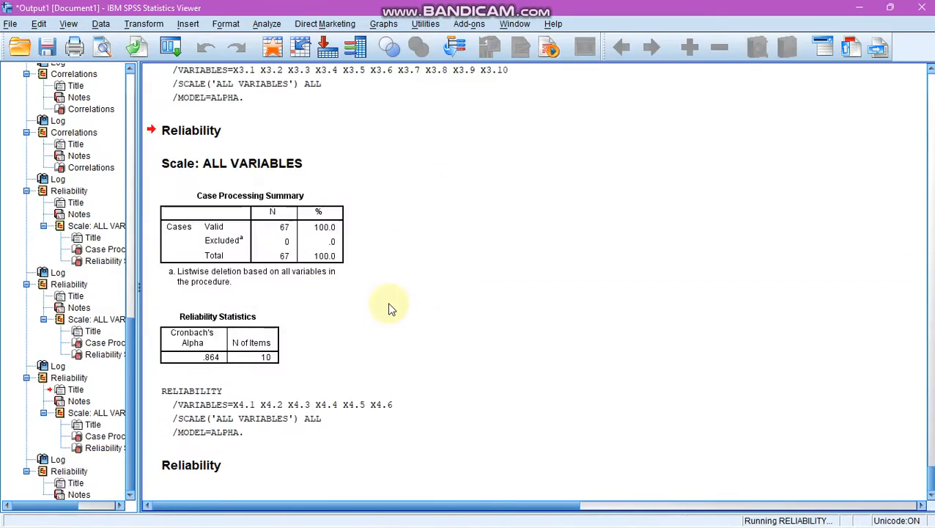
Step: Reopen Reliability Analysis from the dataset and take items X4.1 through X4.6 out of the items list
click(272, 46)
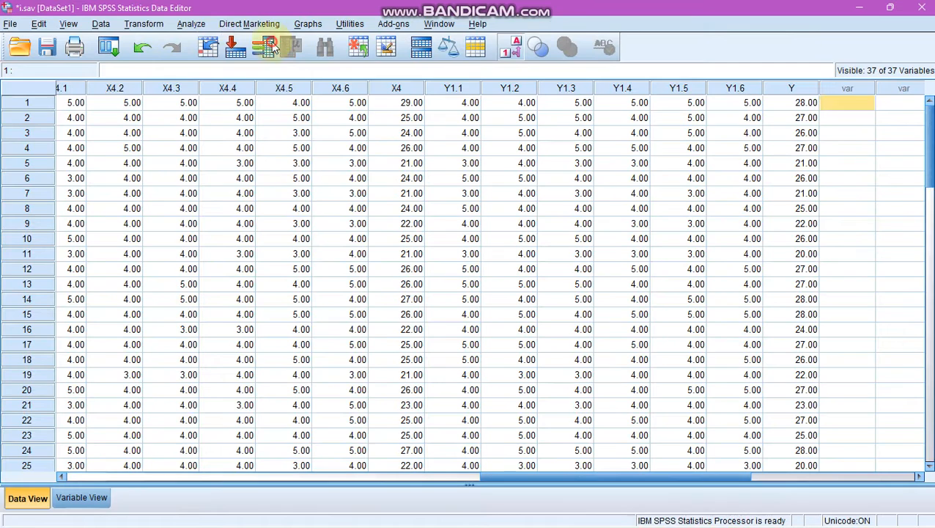
click(193, 24)
mouse_move(248, 247)
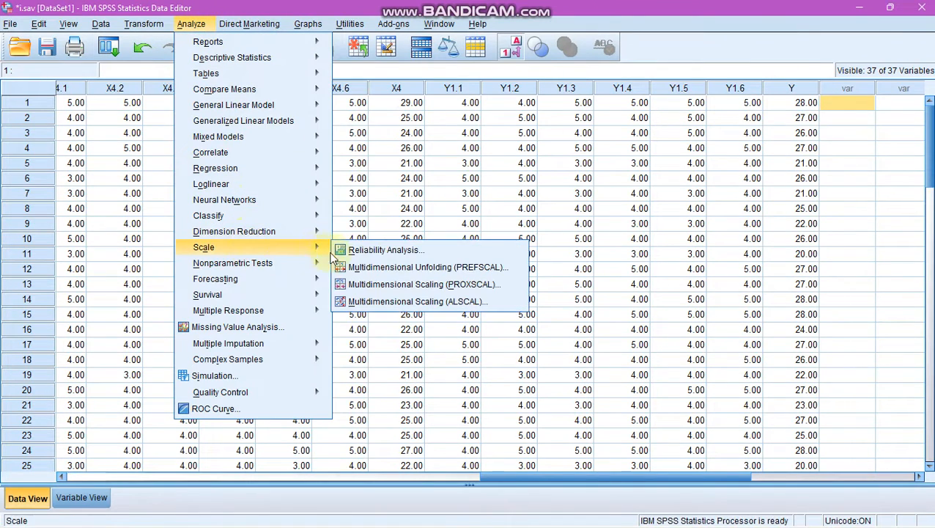
click(381, 250)
shift+click(472, 247)
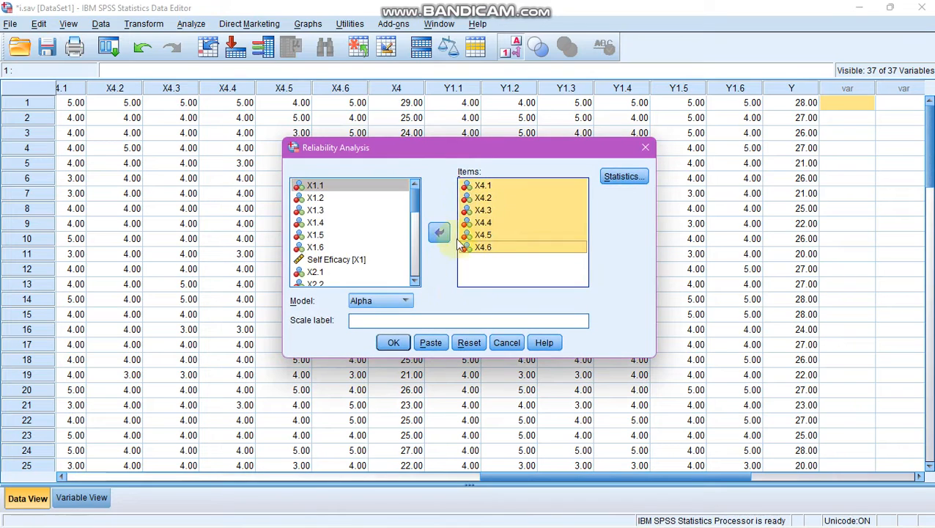
click(439, 233)
Step: Run the Alpha reliability analysis on items Y1.1 through Y1.6
scroll(346, 228, down, 4)
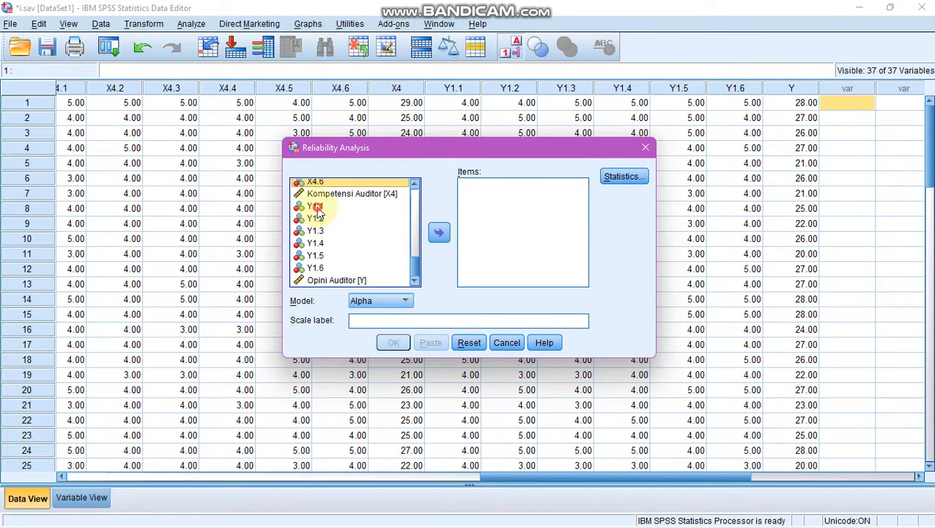
click(318, 209)
shift+click(317, 268)
click(439, 232)
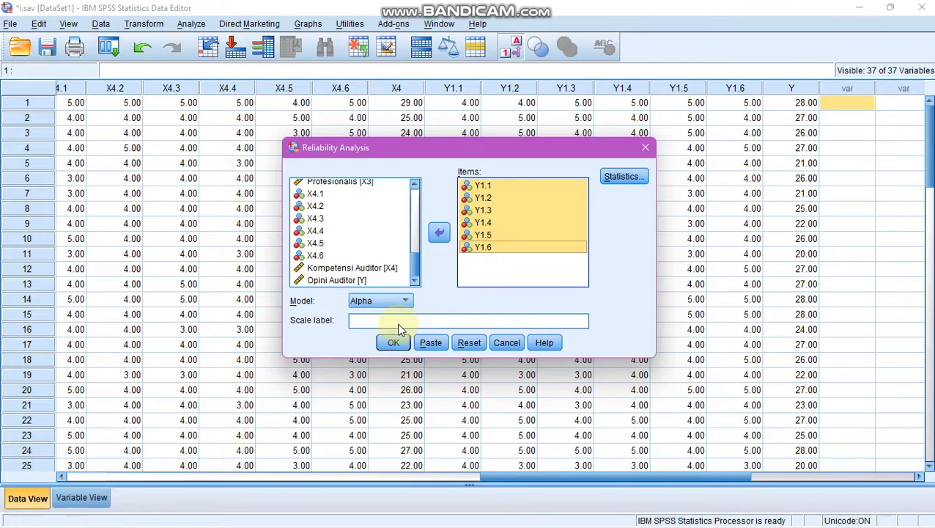
click(394, 342)
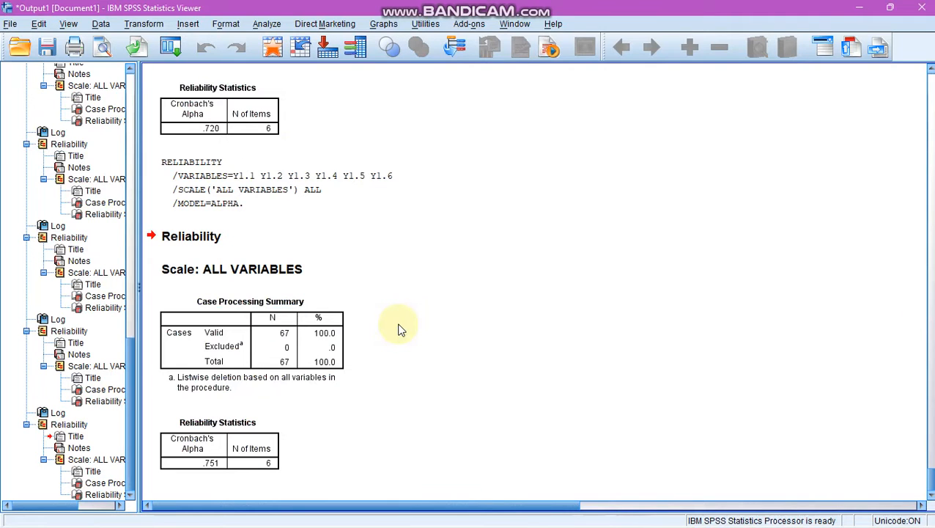
Step: From the dataset, start a Linear Regression with Opini Auditor [Y] as the dependent variable
click(272, 47)
click(199, 26)
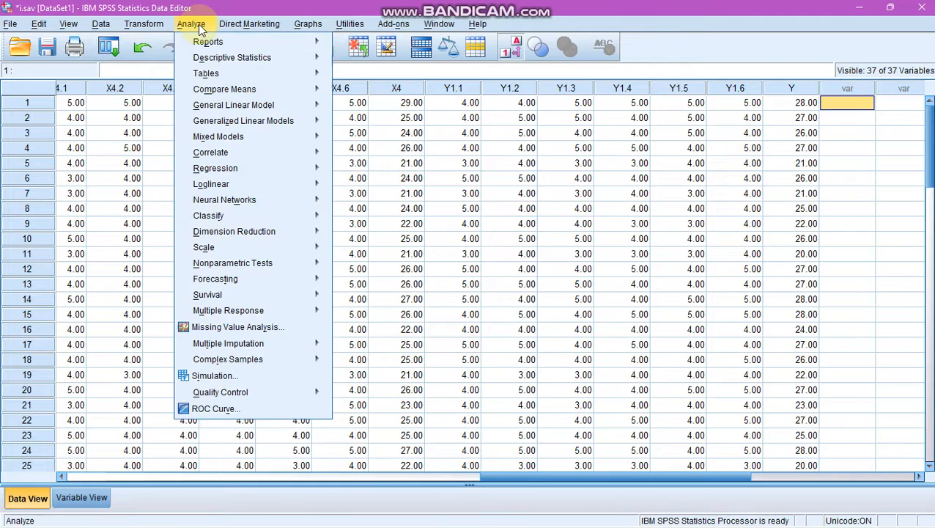
mouse_move(262, 171)
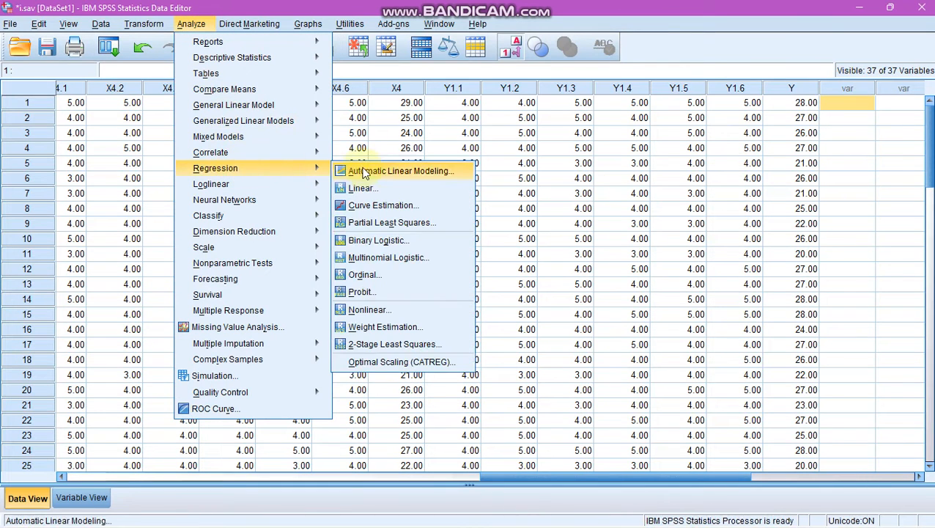
click(469, 187)
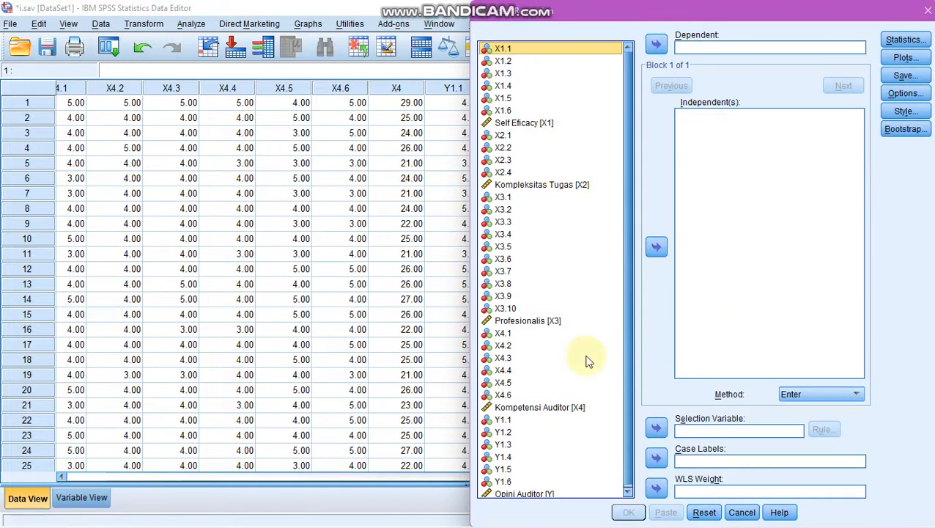
click(542, 491)
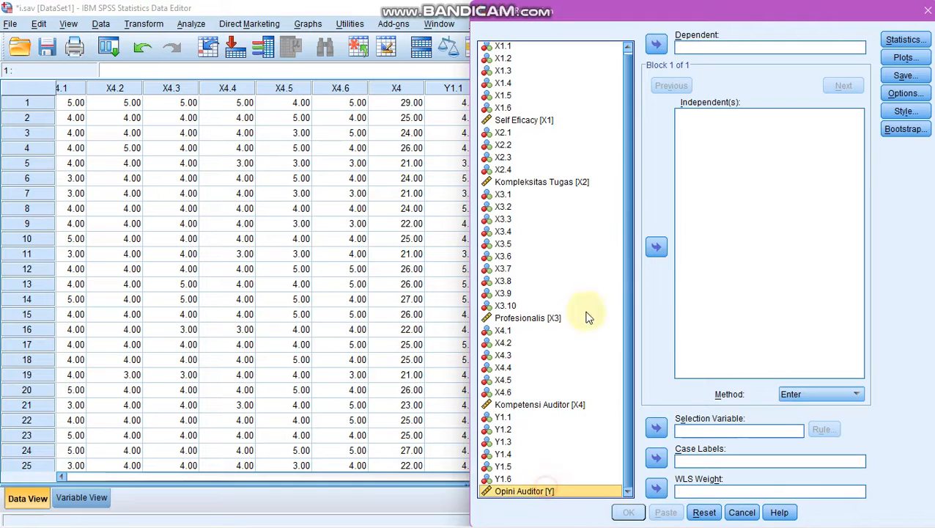
click(656, 44)
Step: Add Self Eficacy [X1], Kompleksitas Tugas [X2], Profesionalis [X3] and Kompetensi Auditor [X4] as the regression's independent variables
click(546, 125)
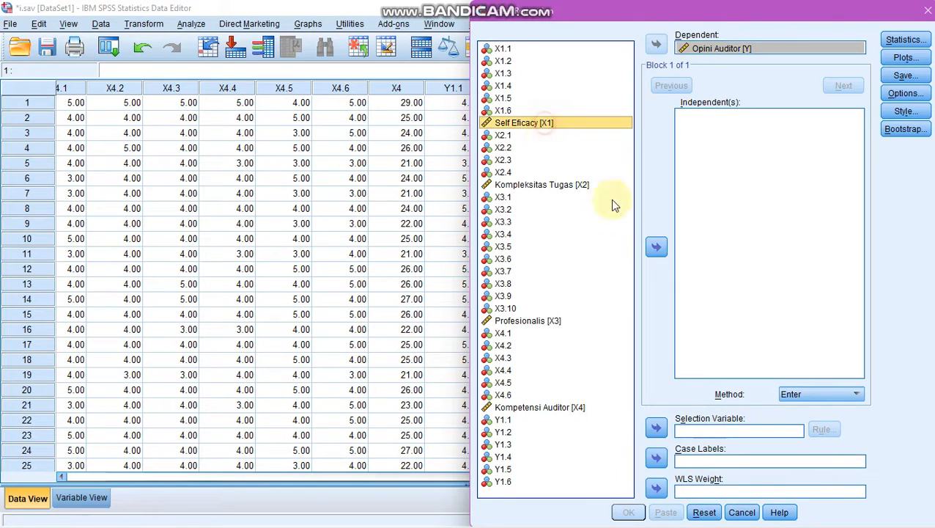
click(656, 249)
click(582, 183)
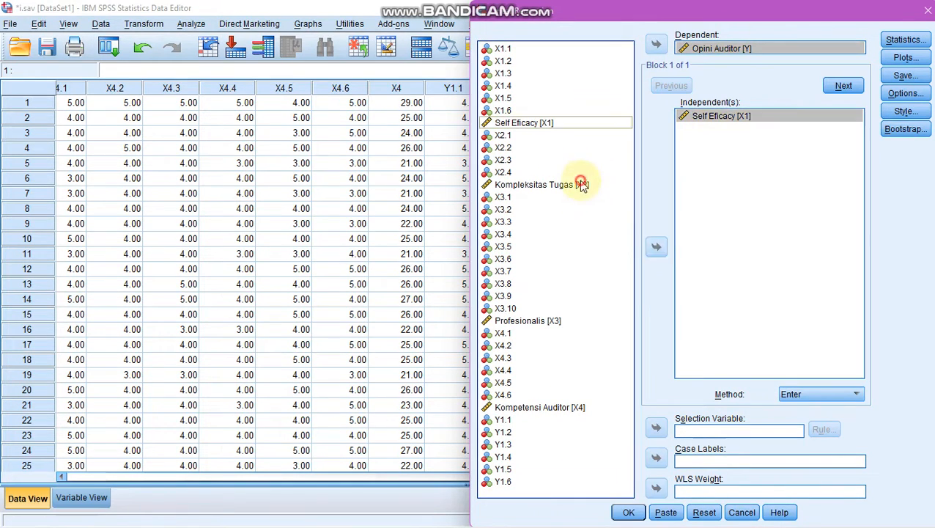
click(655, 249)
click(555, 323)
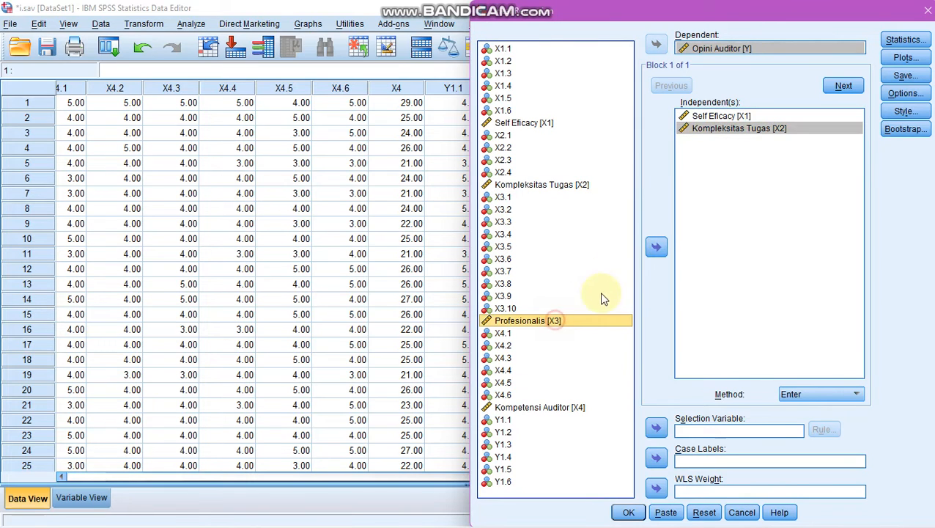
click(656, 247)
click(579, 407)
click(656, 247)
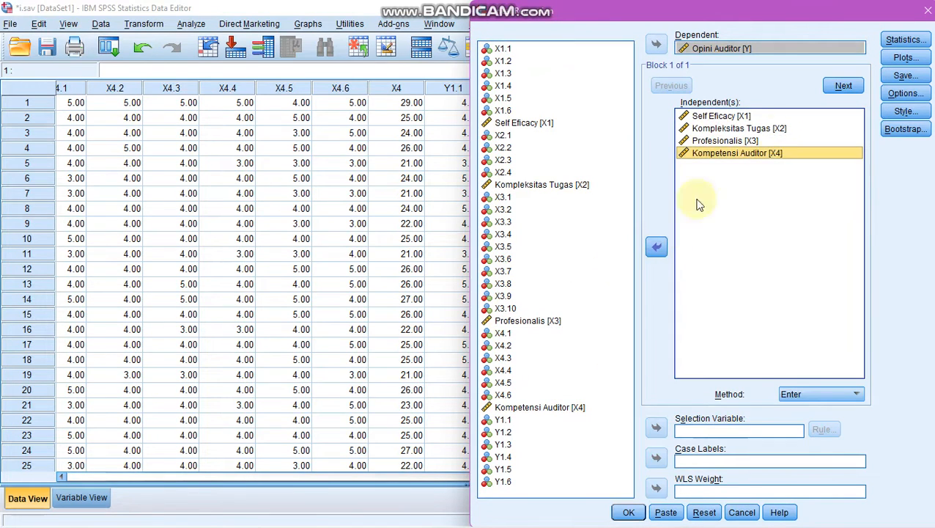
Step: Include collinearity diagnostics and the Durbin-Watson residual test in the regression statistics
click(896, 42)
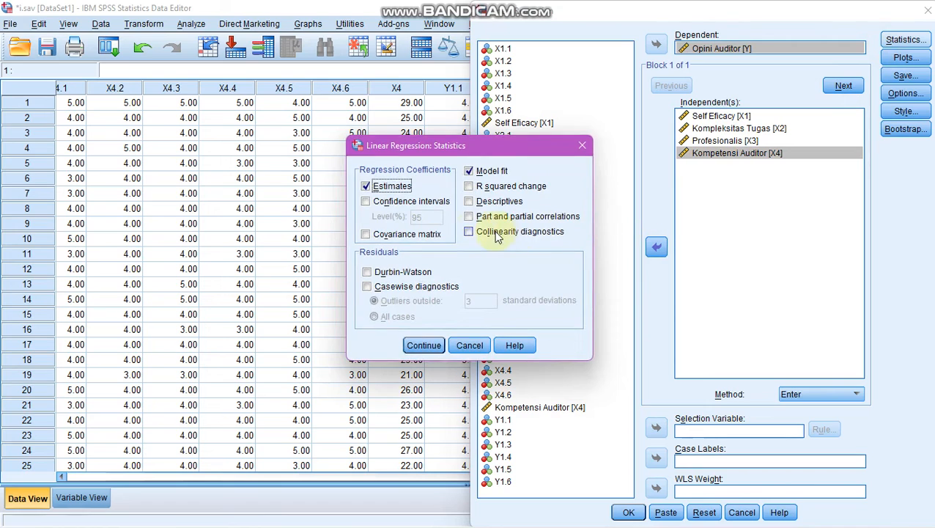
click(470, 232)
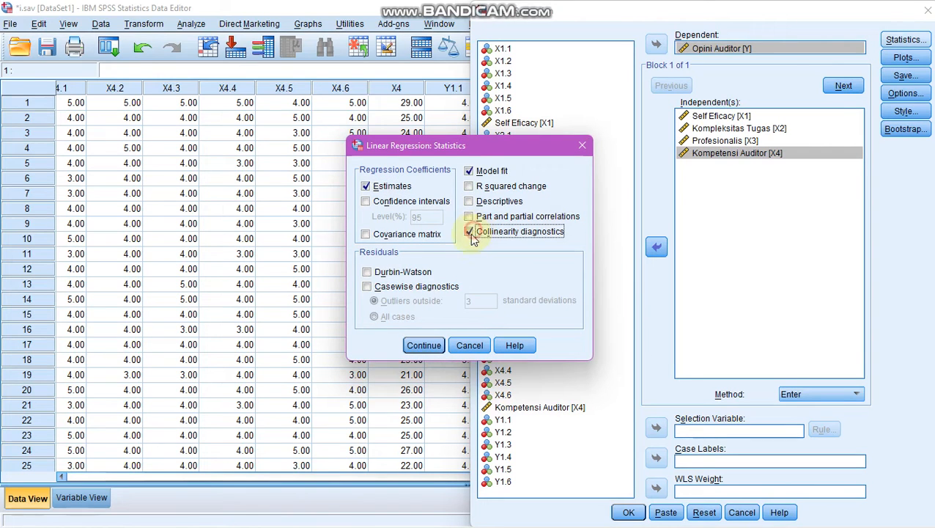
click(368, 272)
click(425, 345)
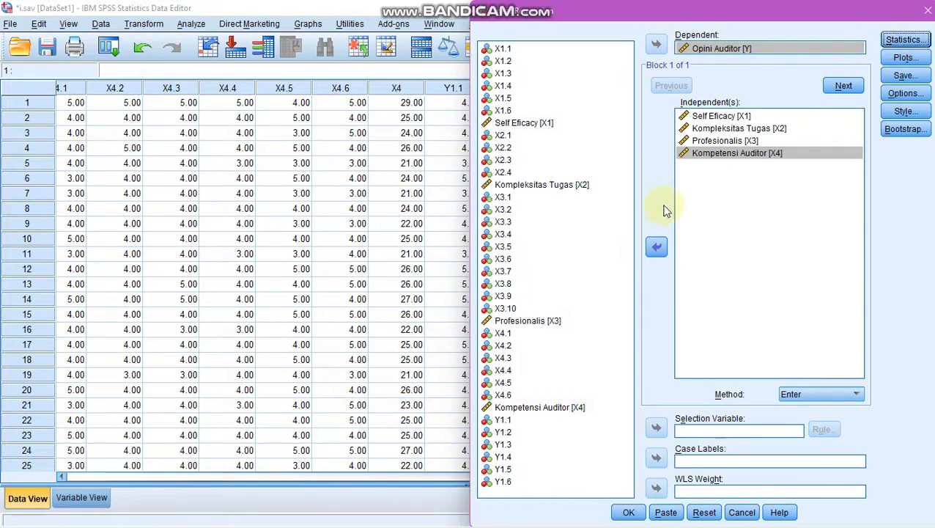
Step: Set up a regression scatterplot with *SRESID on the Y axis and *ZPRED on the X axis
click(904, 76)
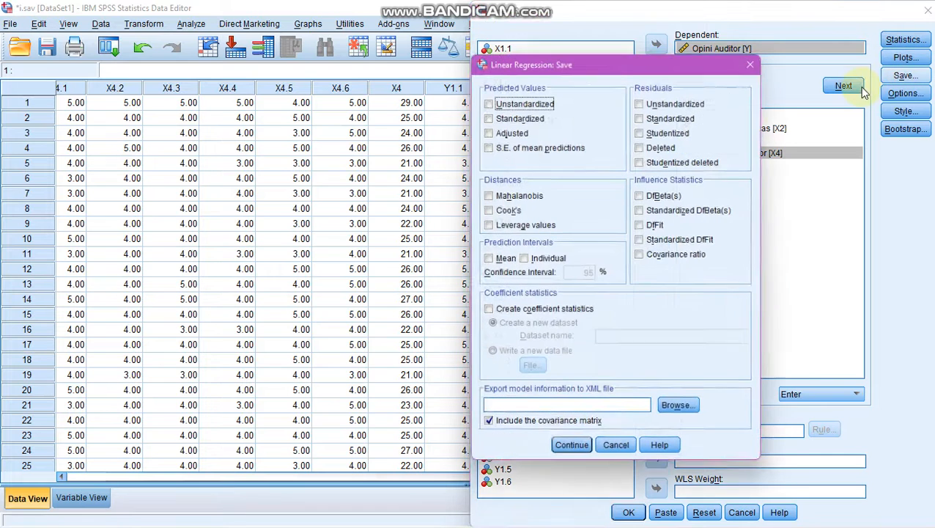
click(756, 58)
click(905, 58)
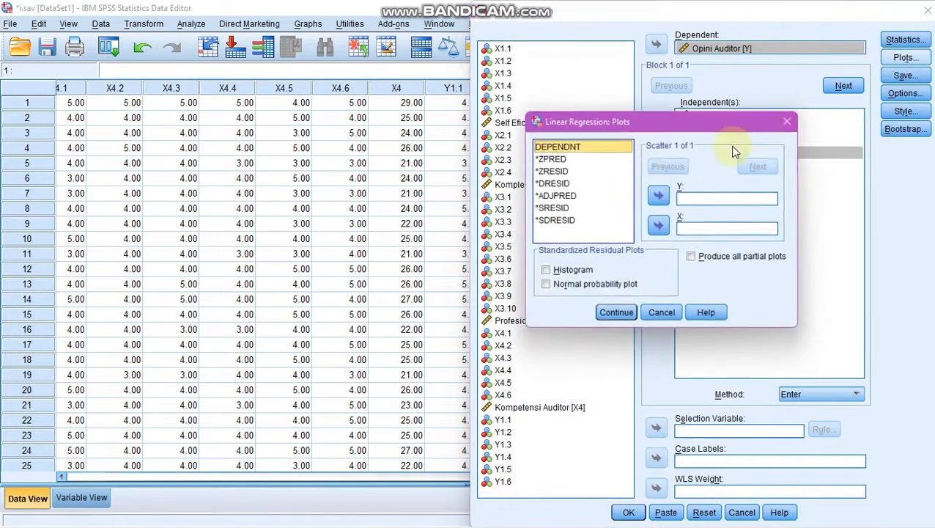
click(562, 162)
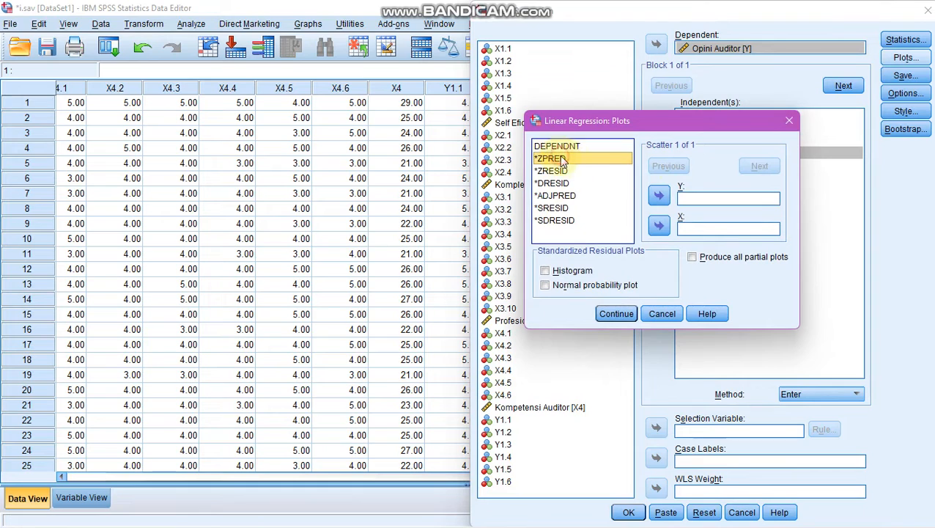
click(658, 227)
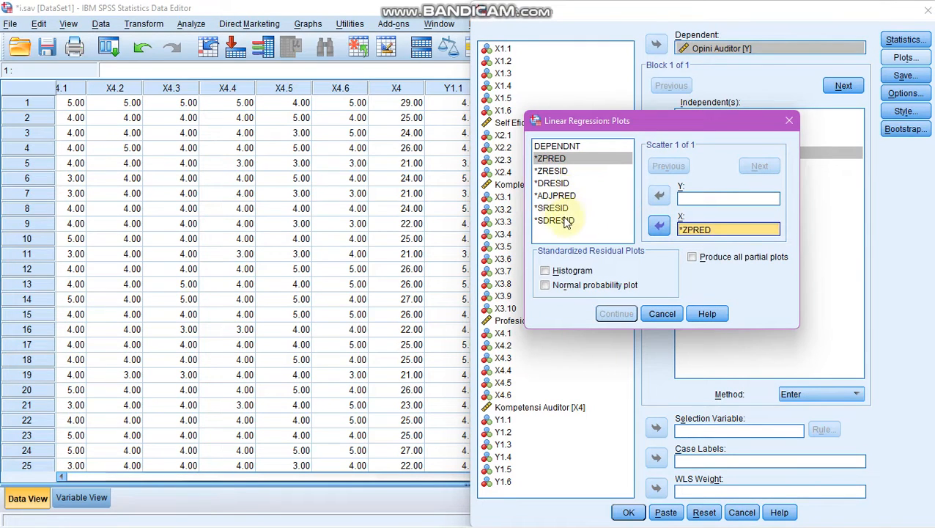
click(560, 209)
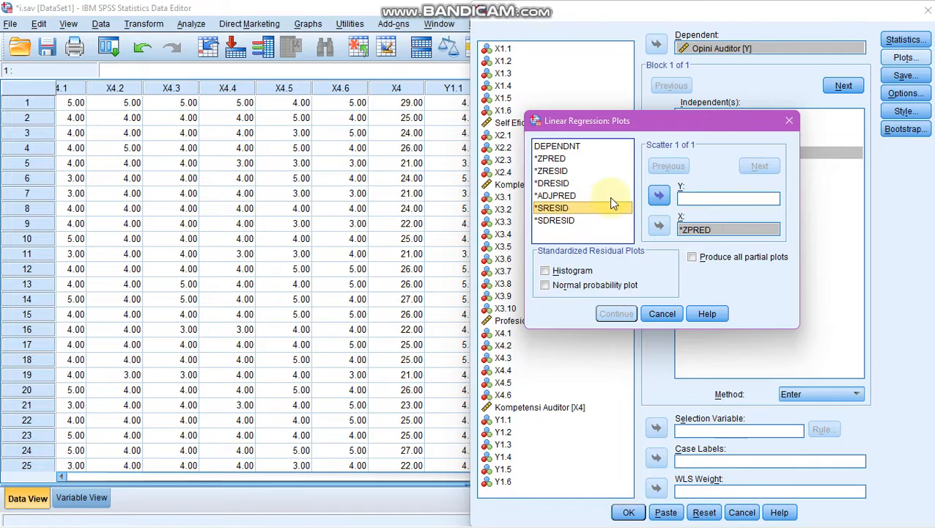
click(658, 196)
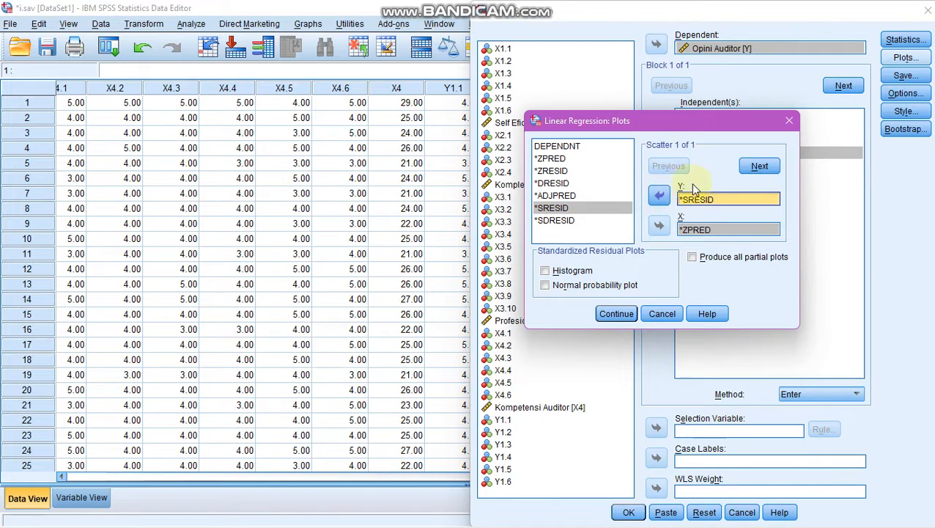
Step: Add the histogram and normal probability plot of standardized residuals, and run the linear regression
click(545, 270)
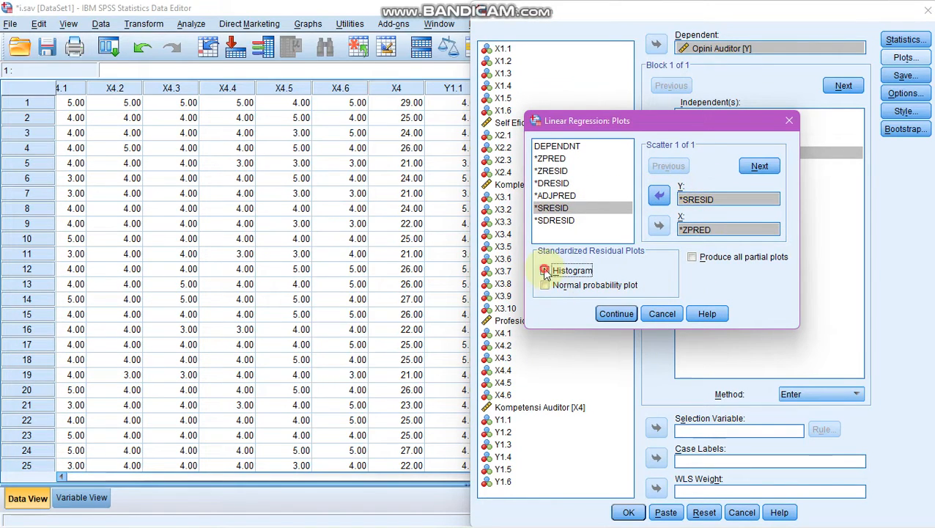
click(545, 285)
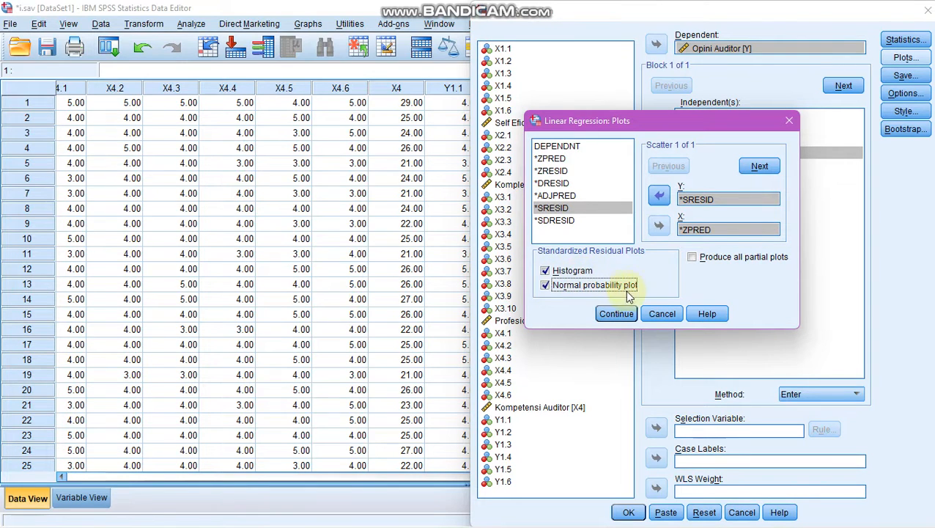
click(616, 314)
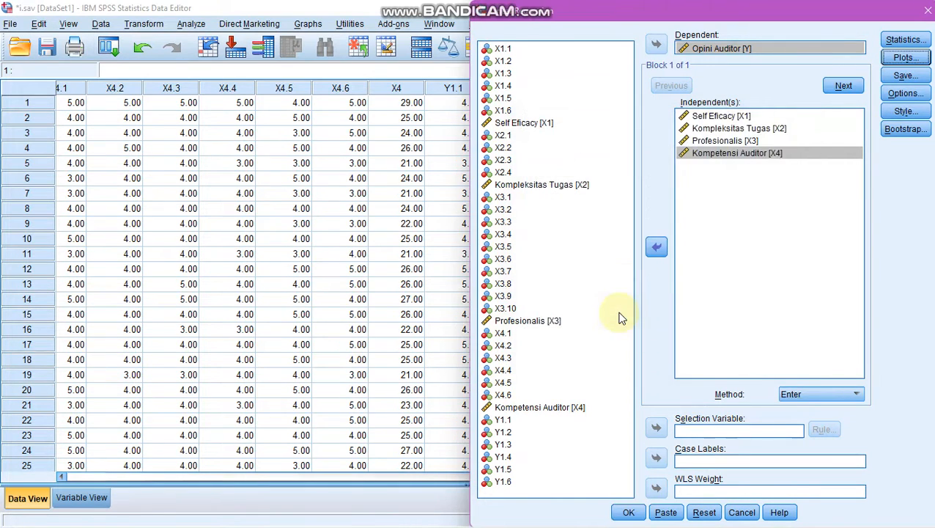
click(628, 513)
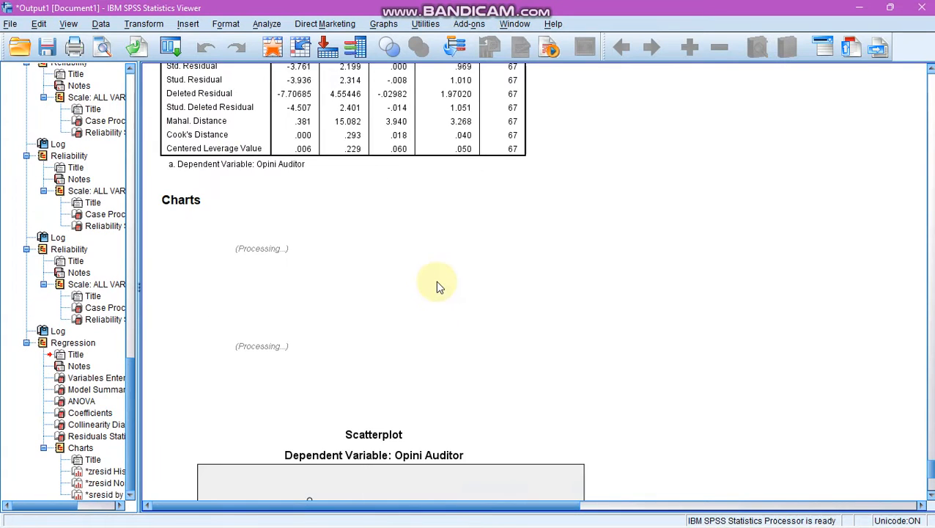
Step: Review the regression output, including the coefficients, collinearity diagnostics, residuals statistics, histogram, normal P-P plot and scatterplot
scroll(437, 289, up, 3)
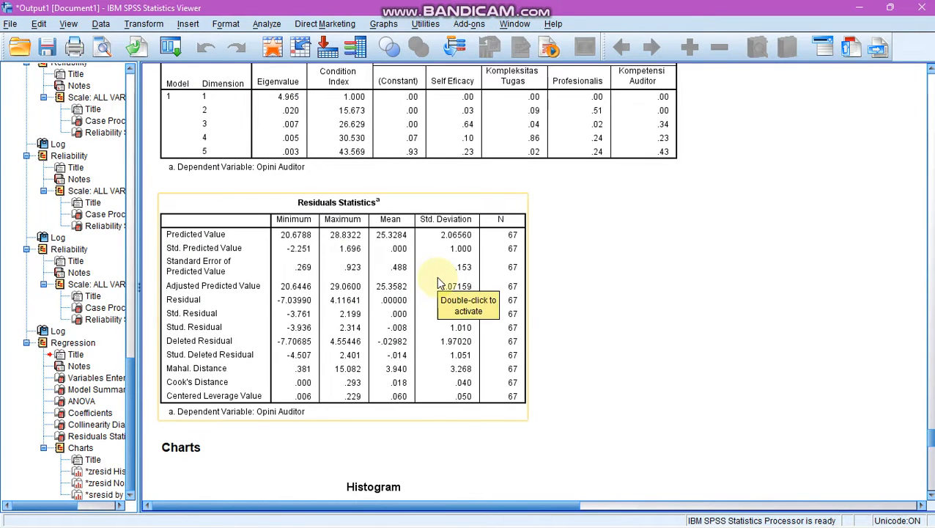
scroll(436, 283, up, 3)
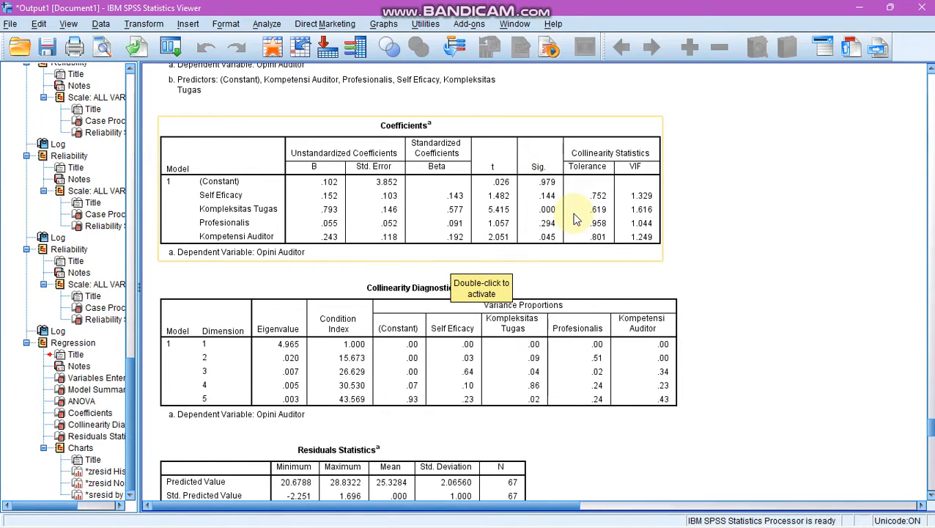
scroll(575, 218, down, 2)
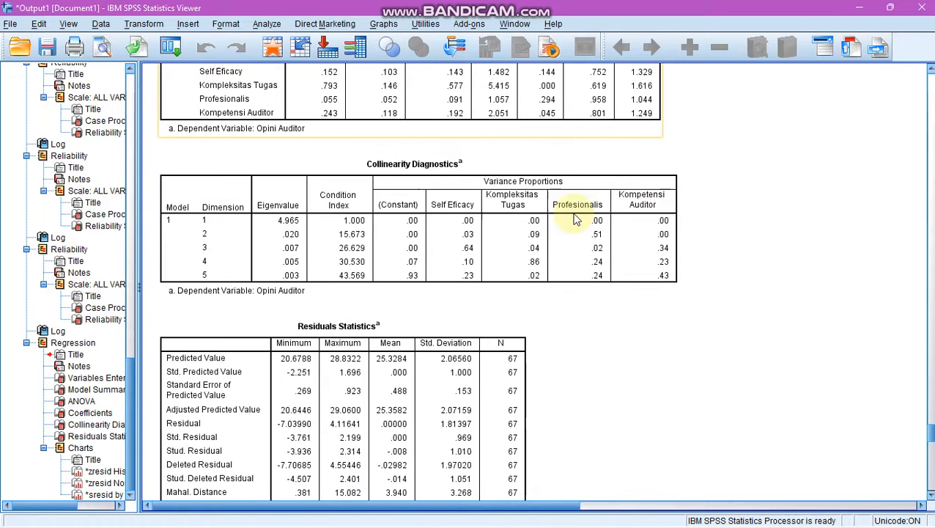
scroll(575, 218, down, 2)
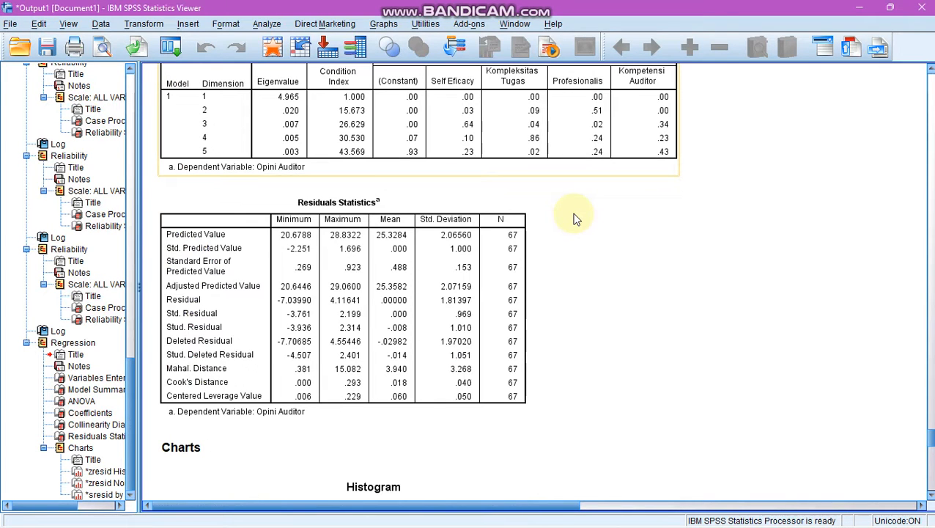
scroll(576, 219, down, 4)
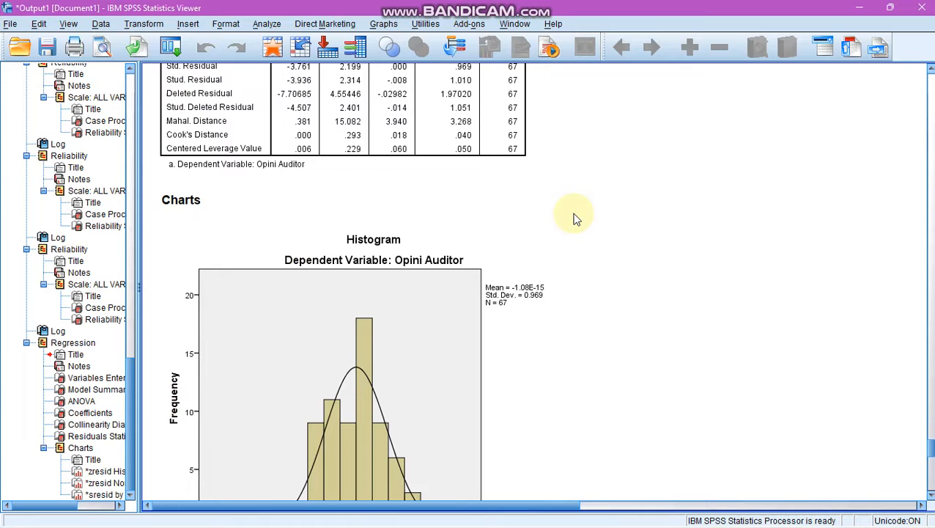
scroll(576, 218, down, 6)
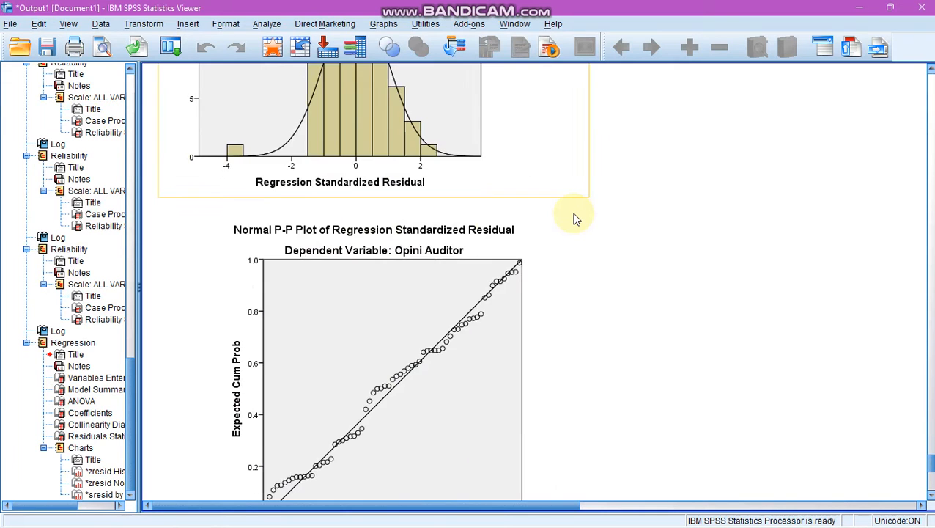
scroll(575, 218, down, 8)
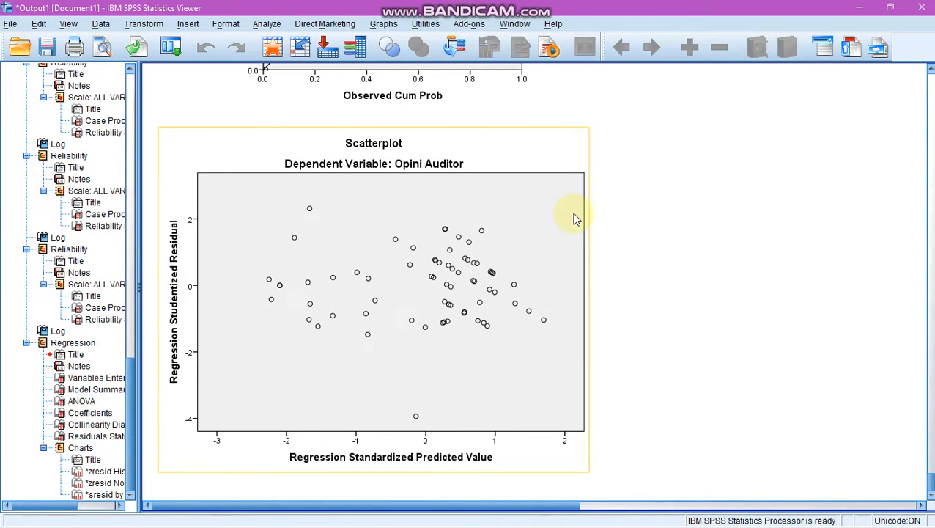
scroll(565, 239, up, 4)
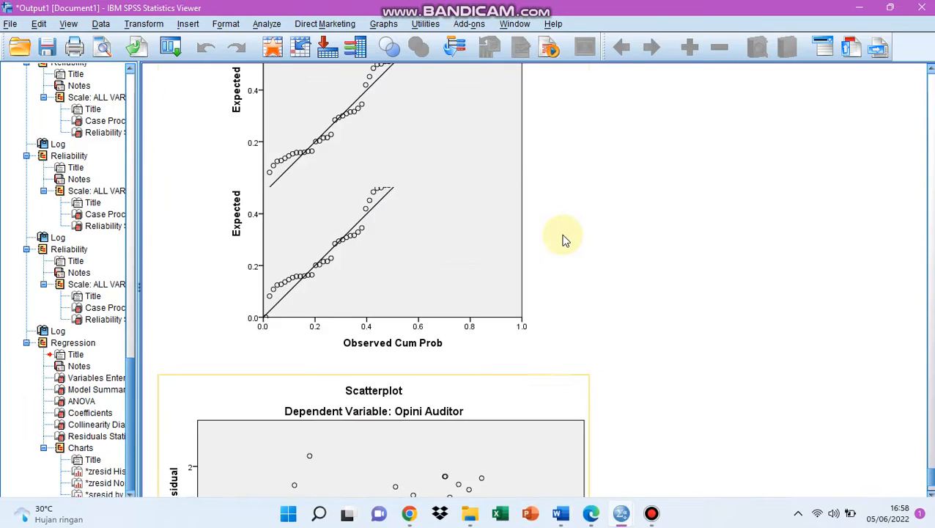
scroll(565, 239, up, 18)
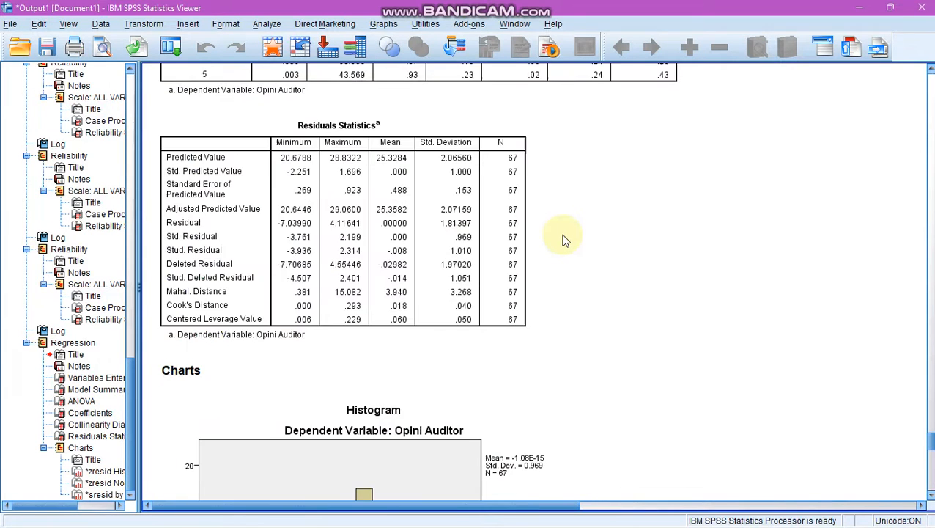
scroll(565, 239, up, 2)
scroll(565, 239, up, 2)
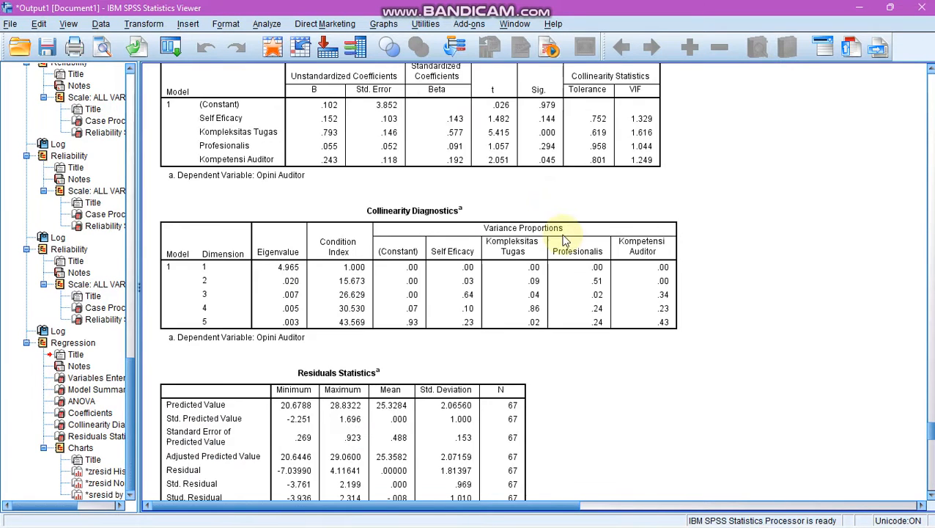
Step: Switch to the regression analysis report in Word and review the respondents' answer frequency tables and the item validity table
mouse_move(561, 516)
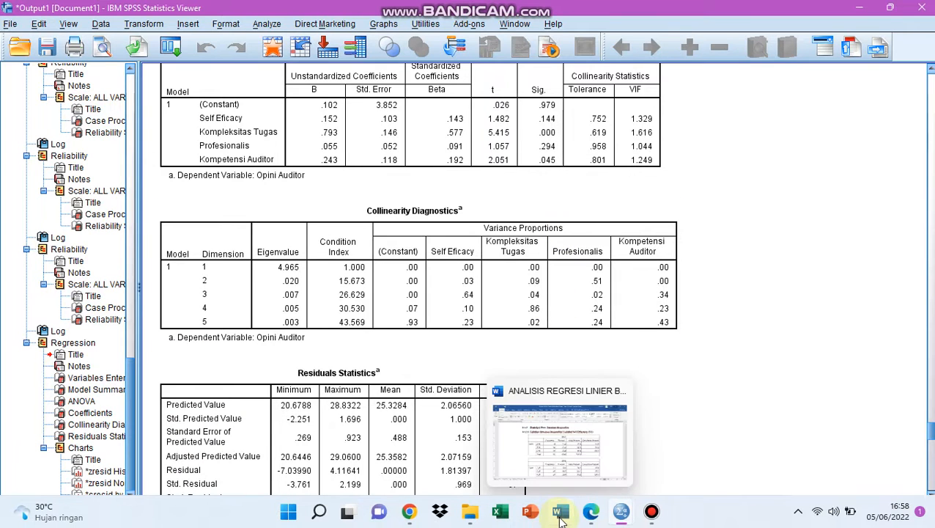
click(561, 460)
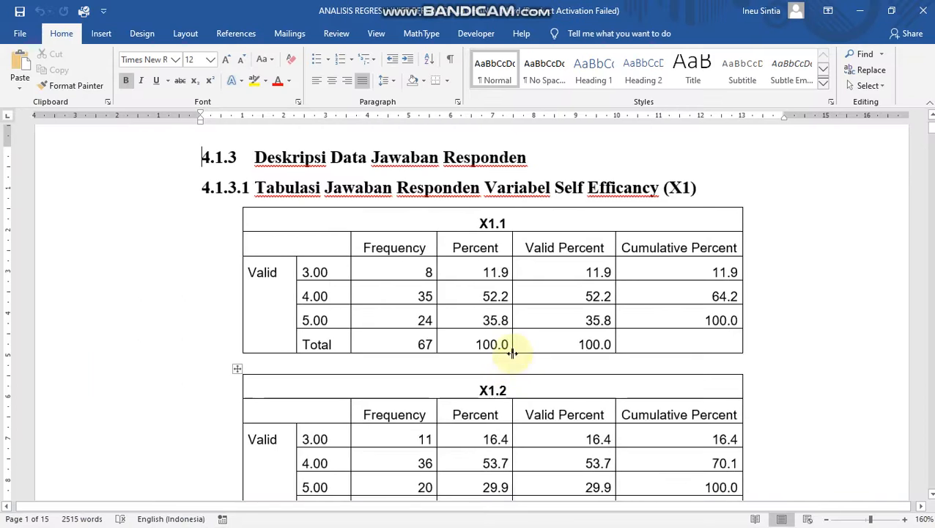
scroll(511, 352, down, 4)
scroll(514, 354, down, 9)
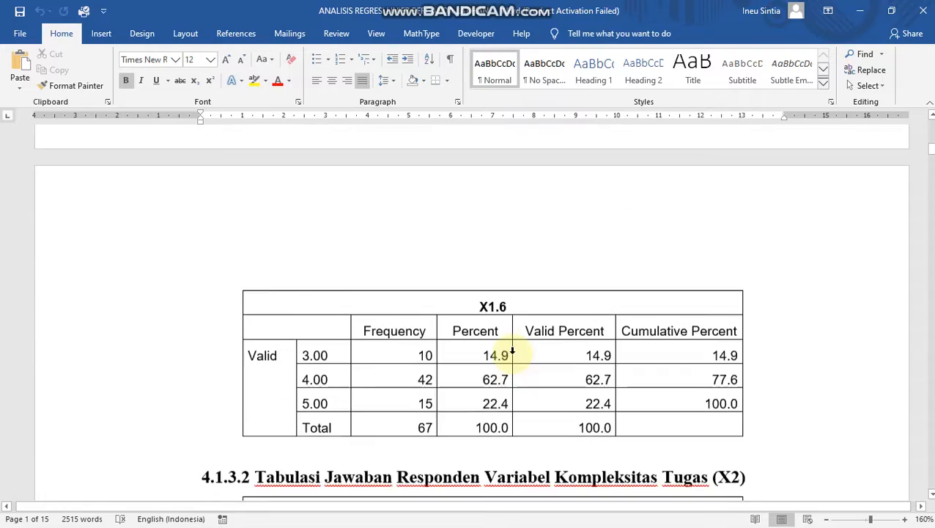
scroll(512, 350, down, 12)
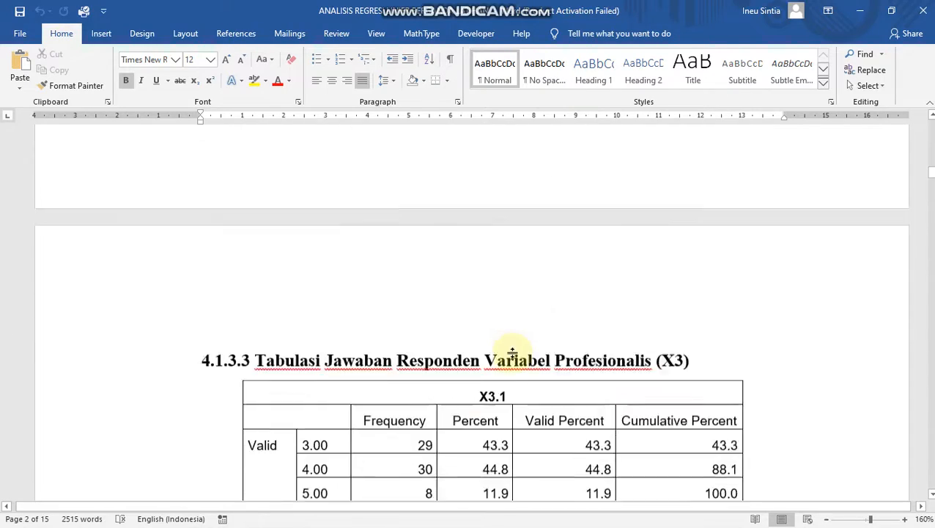
scroll(513, 355, down, 12)
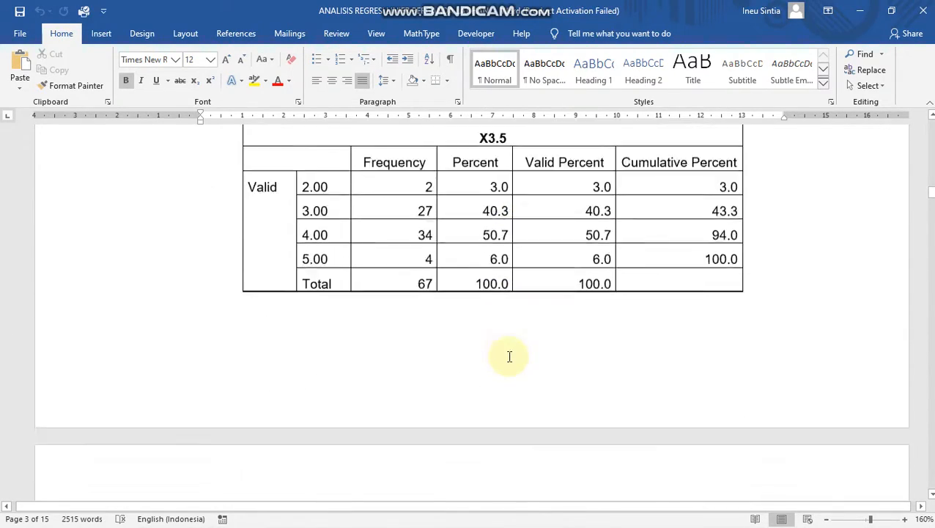
scroll(510, 356, down, 12)
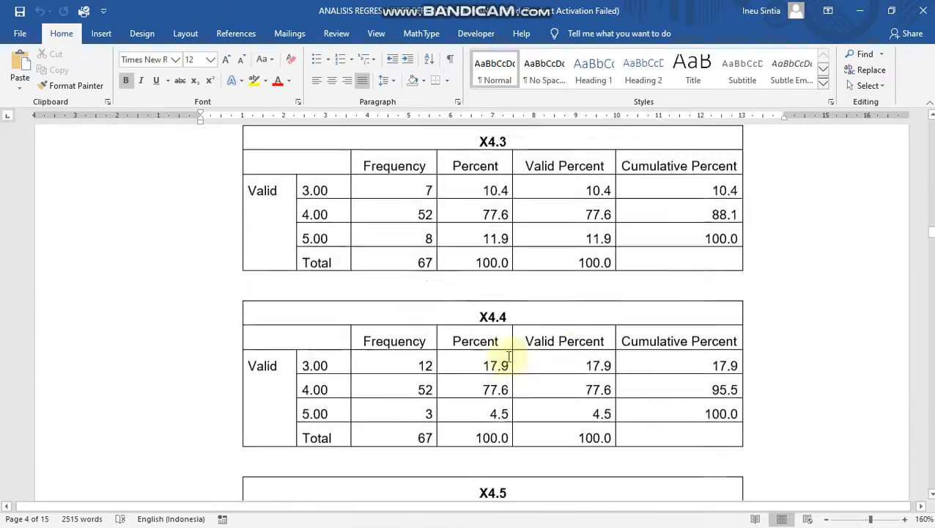
scroll(507, 355, down, 3)
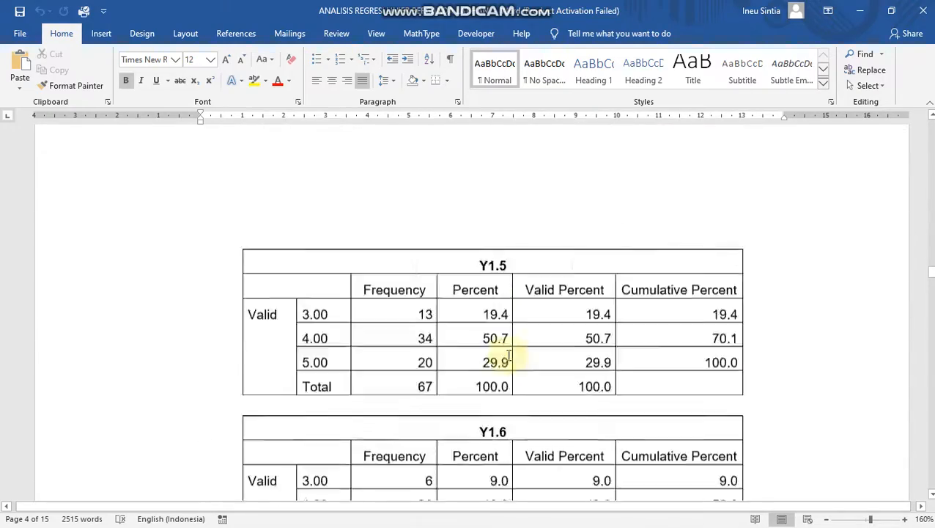
scroll(509, 356, down, 15)
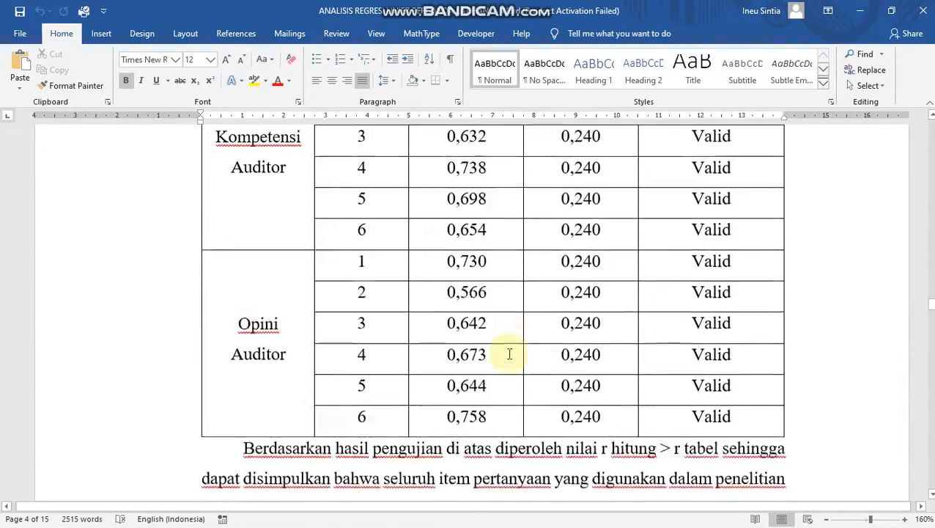
Step: Read the report's normality, multicollinearity, regression coefficient, R square and hypothesis test sections through to the closing discussion of Kompetensi Auditor
scroll(510, 354, down, 20)
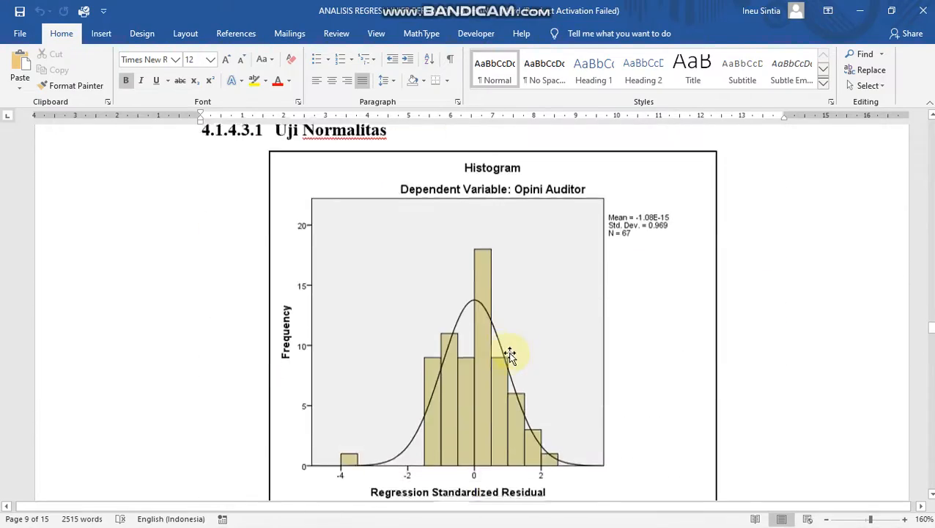
scroll(509, 355, down, 15)
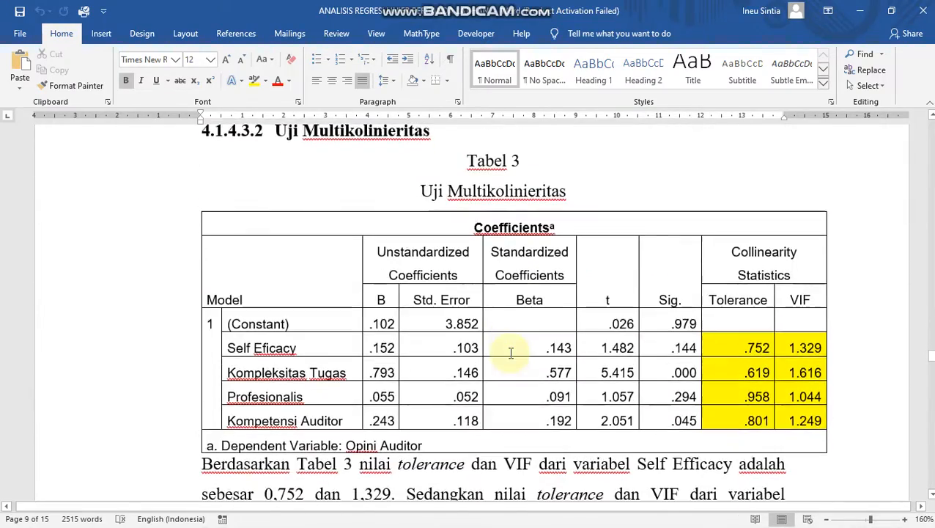
scroll(510, 353, down, 5)
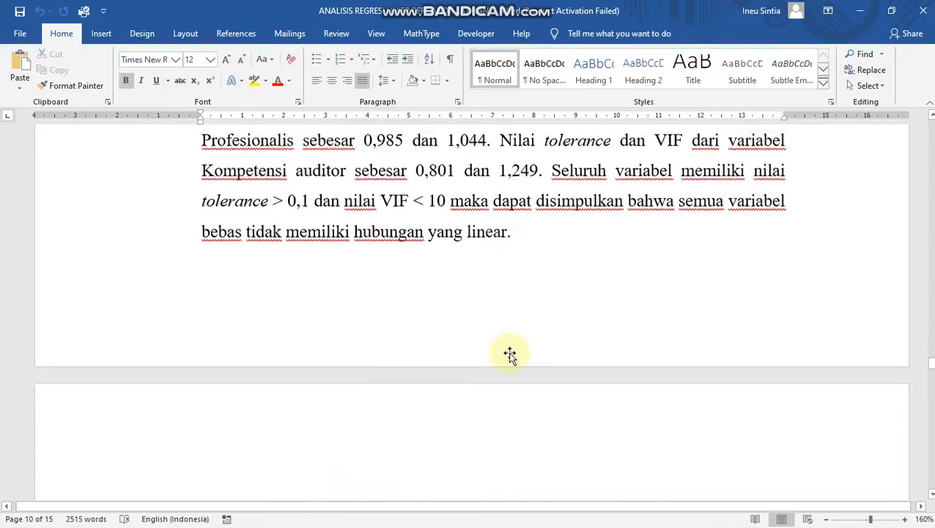
scroll(509, 354, down, 12)
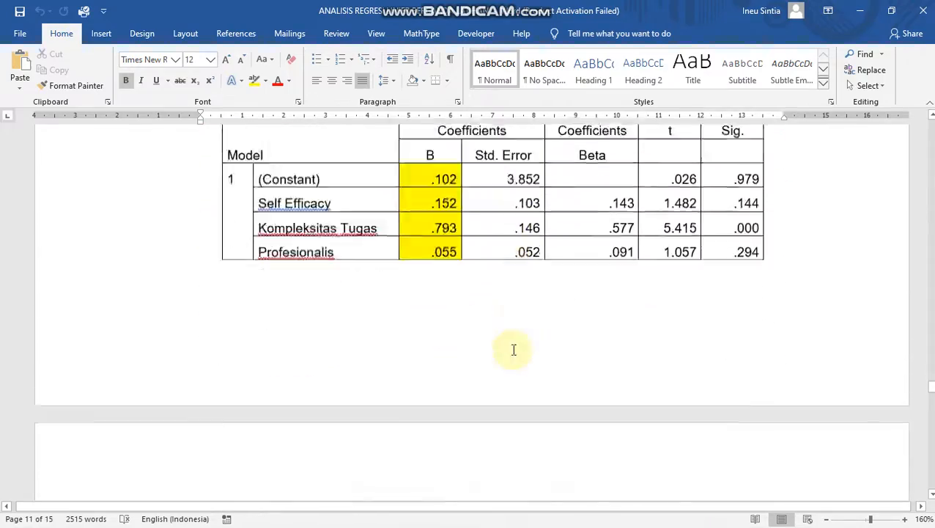
scroll(513, 350, down, 15)
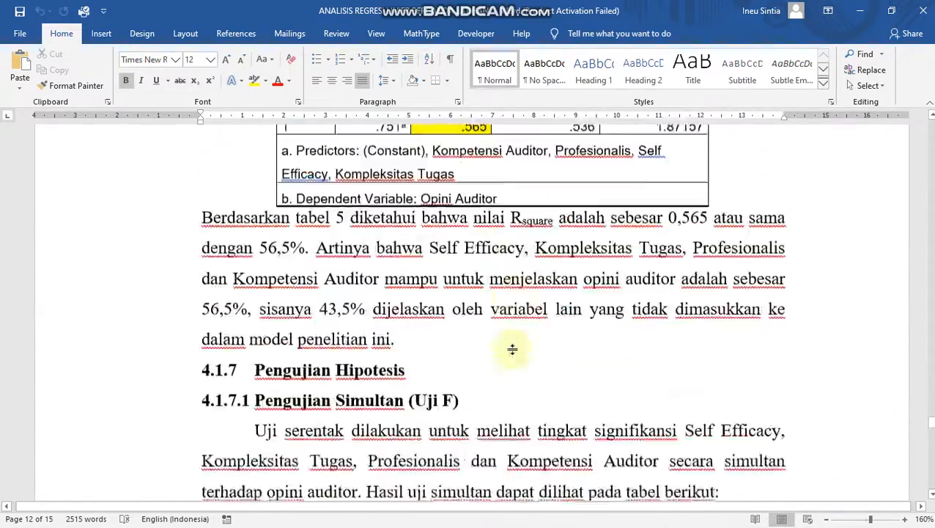
scroll(513, 349, down, 20)
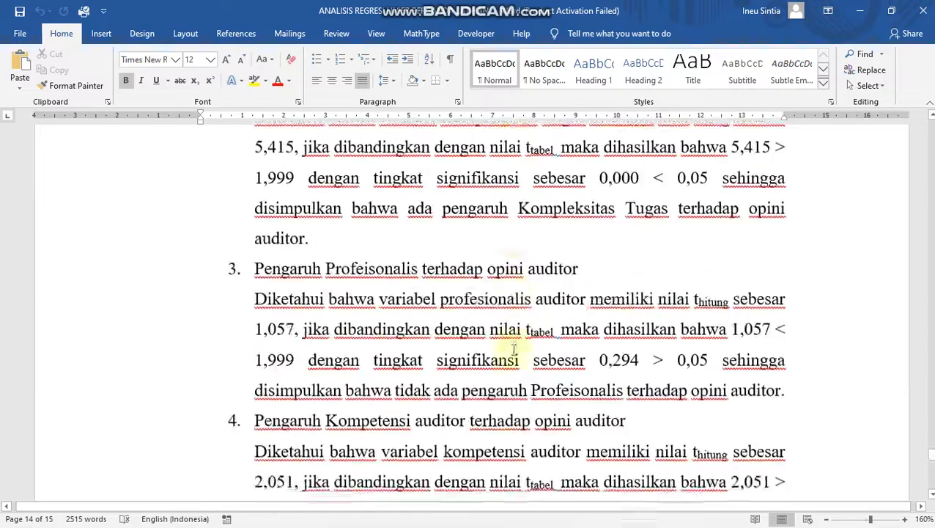
scroll(515, 349, down, 20)
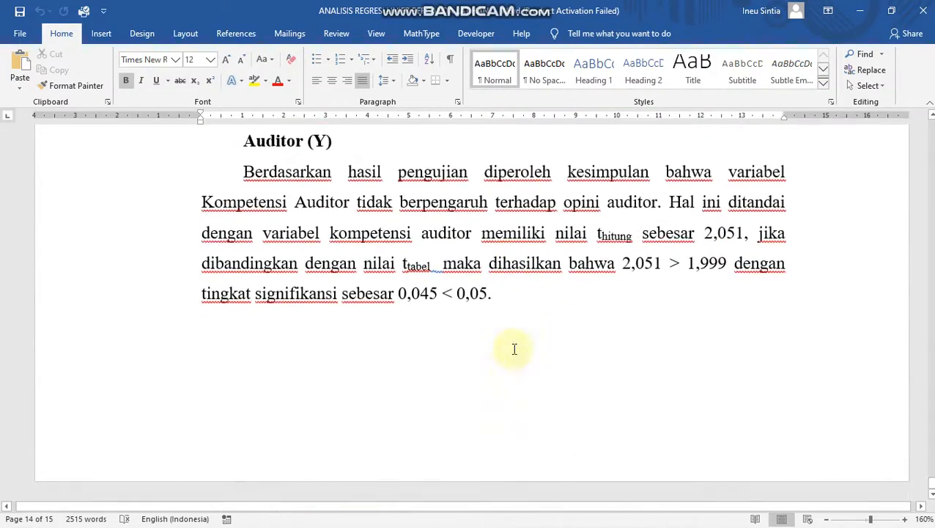
click(651, 513)
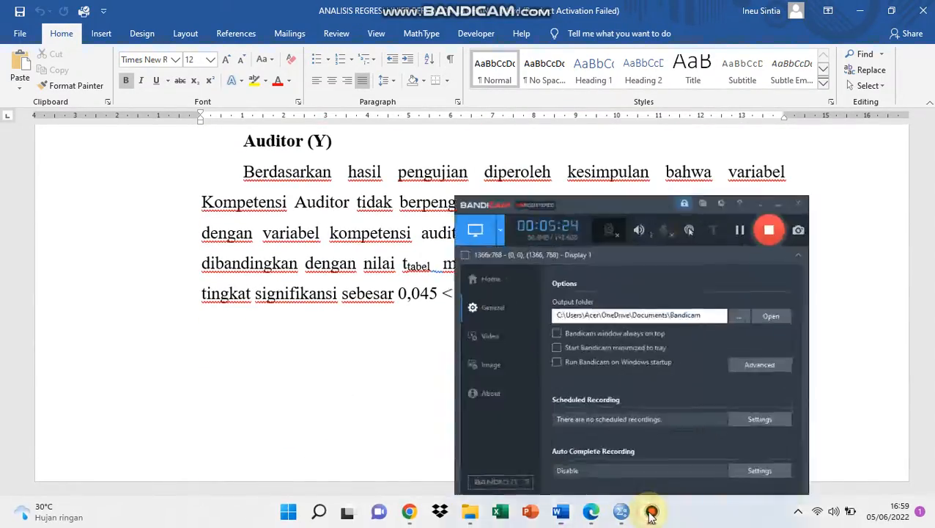